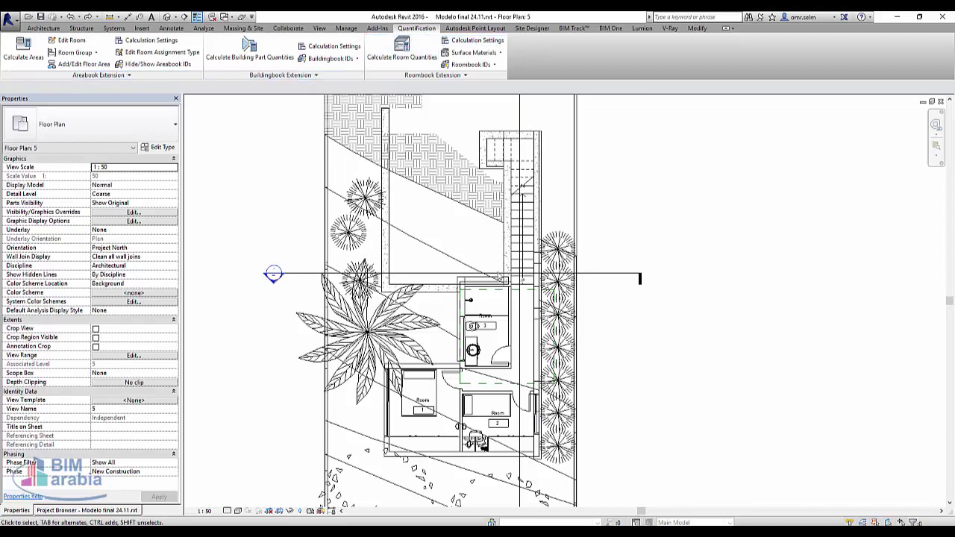
# Step: Rename room 3's tag label from 'Room' to 'bathroom'
pyautogui.scroll(5, 479, 326)
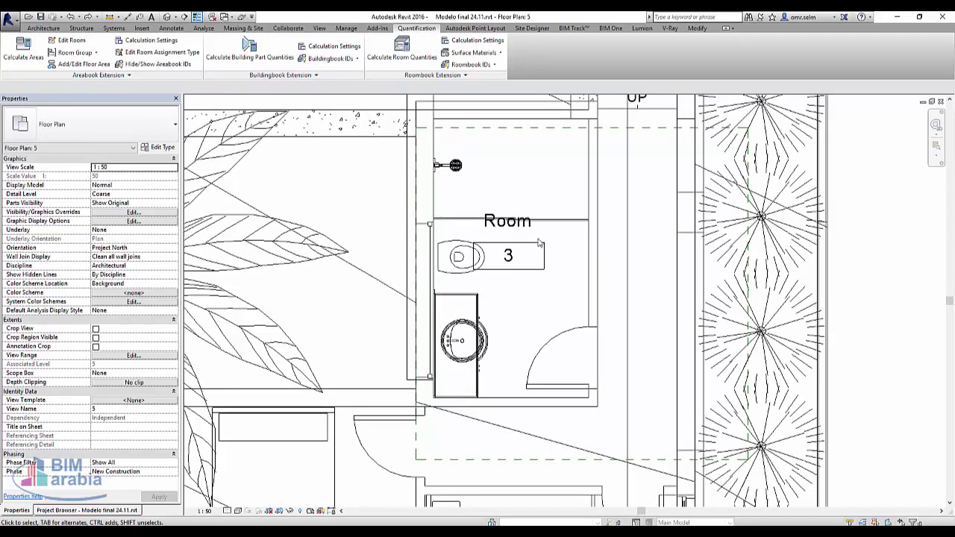
pyautogui.click(498, 261)
pyautogui.scroll(-1, 503, 274)
pyautogui.scroll(-1, 504, 275)
pyautogui.click(513, 240)
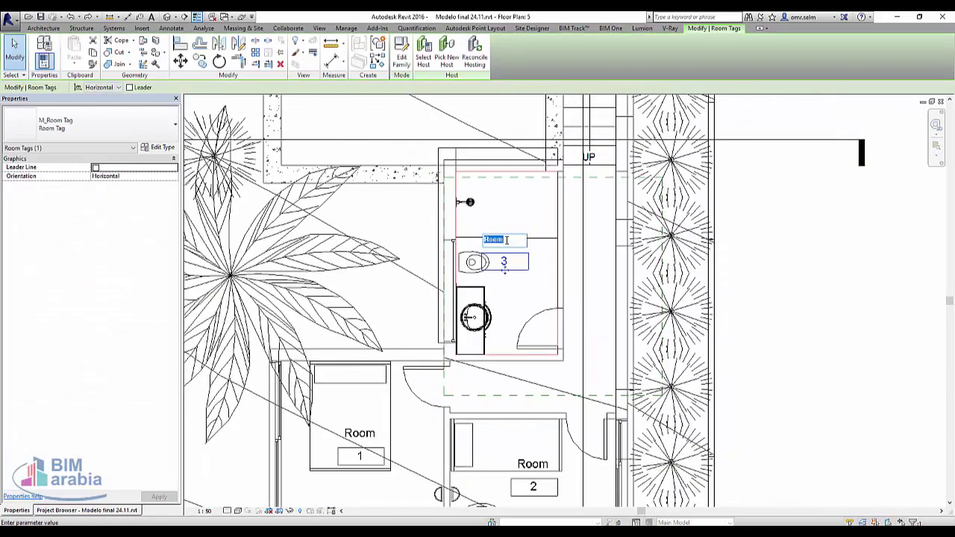
pyautogui.write('W')
pyautogui.write('m')
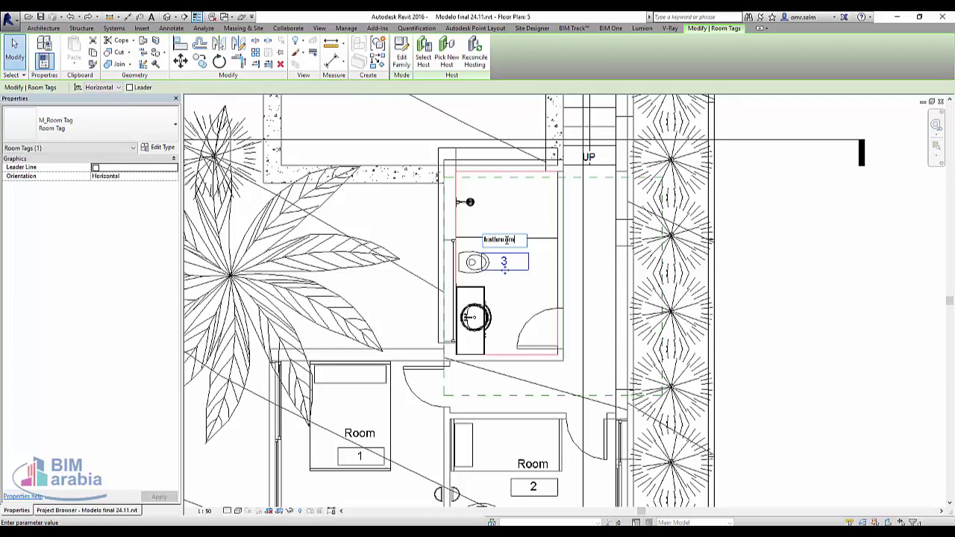
pyautogui.press('Return')
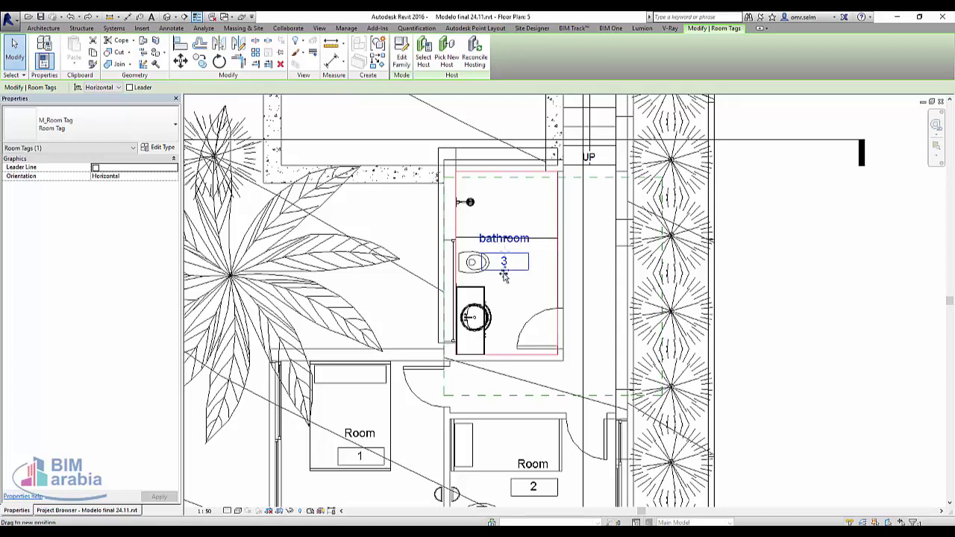
# Step: Nudge the bathroom tag slightly down and to the right, then deselect it
pyautogui.moveTo(512, 273); pyautogui.dragTo(524, 291)
pyautogui.click(852, 311)
pyautogui.scroll(-2, 816, 321)
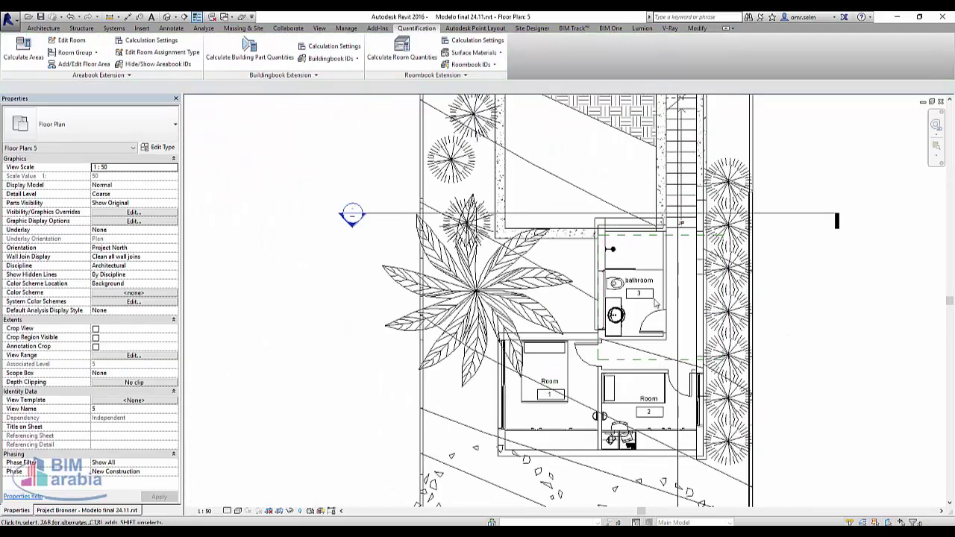
# Step: In Areabook Calculate Areas, make sure rooms 1–3, including the bathroom, are all selected
pyautogui.click(25, 53)
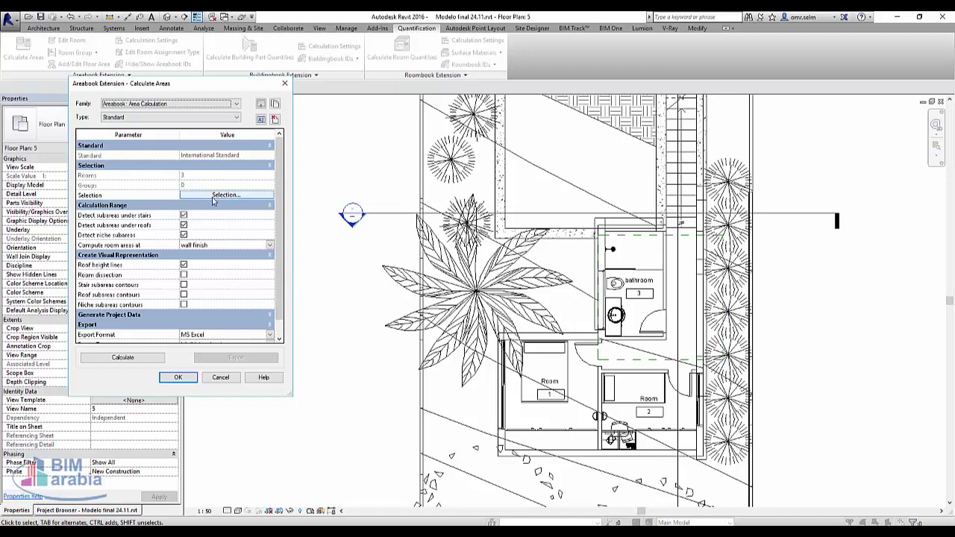
pyautogui.click(214, 196)
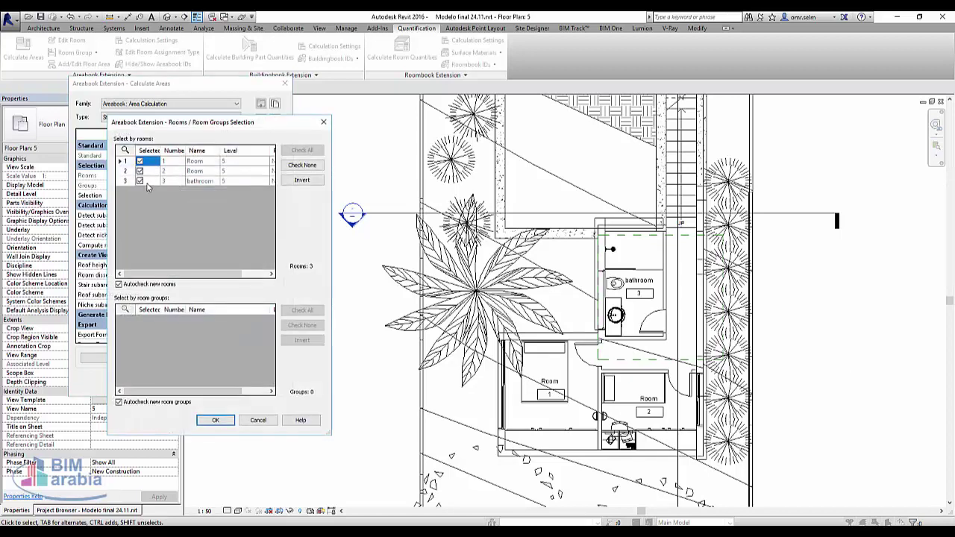
pyautogui.click(139, 181)
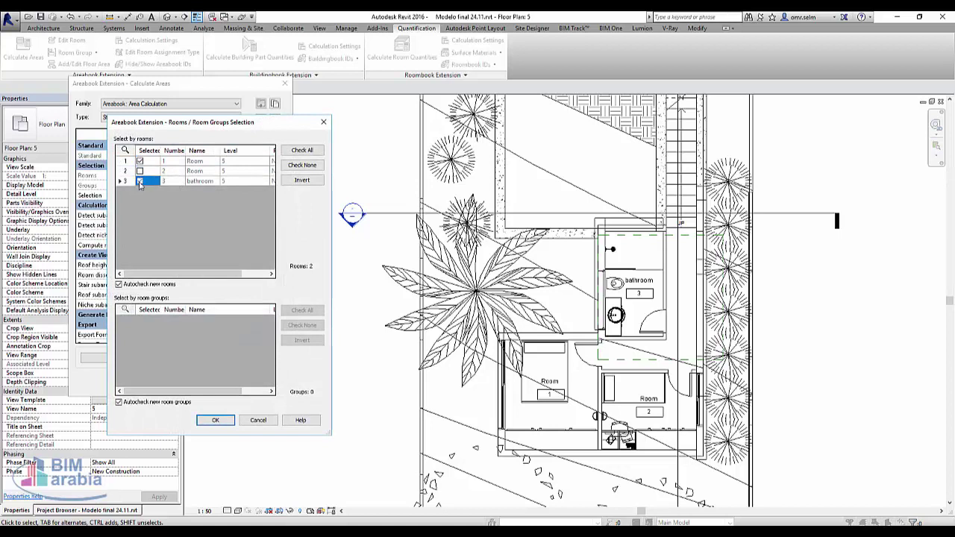
pyautogui.click(139, 180)
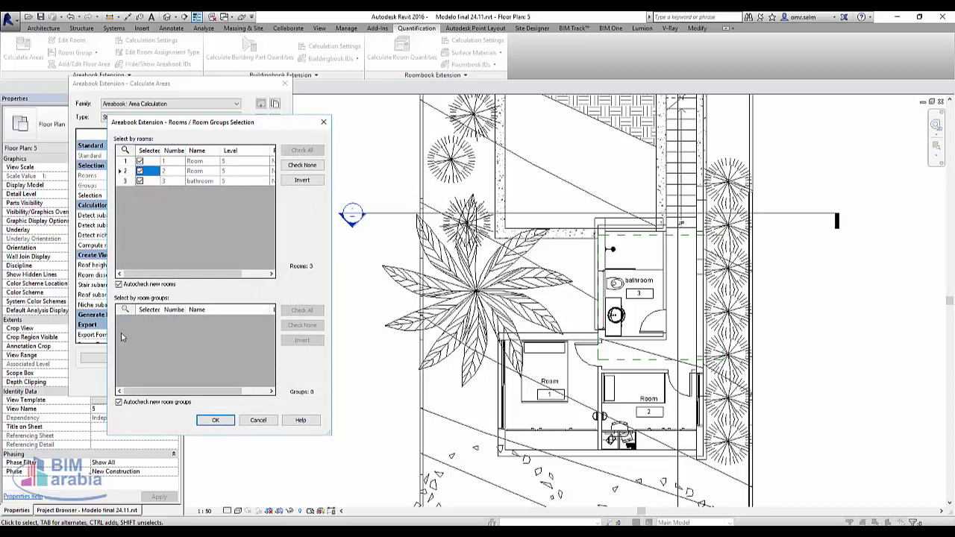
pyautogui.click(218, 422)
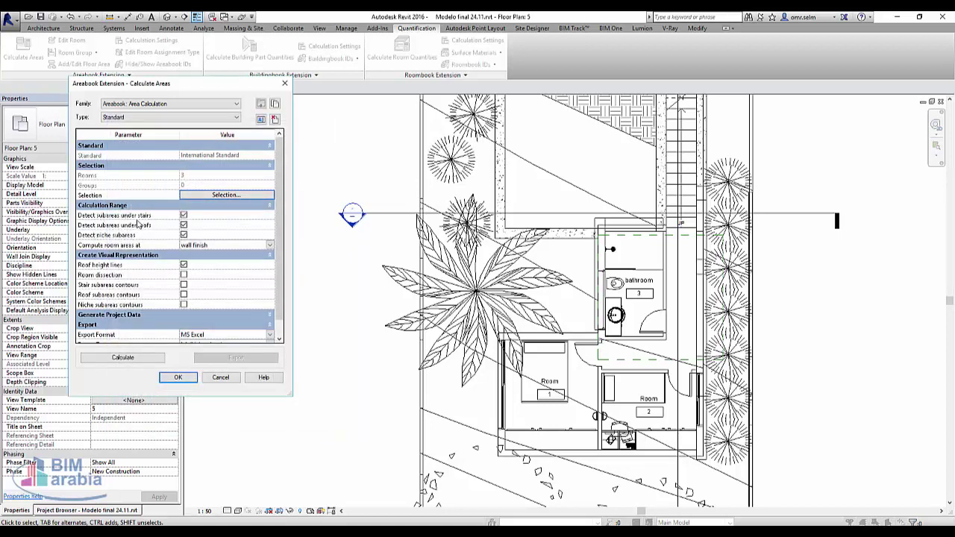
# Step: Keep room areas computed at the wall finish
pyautogui.click(261, 246)
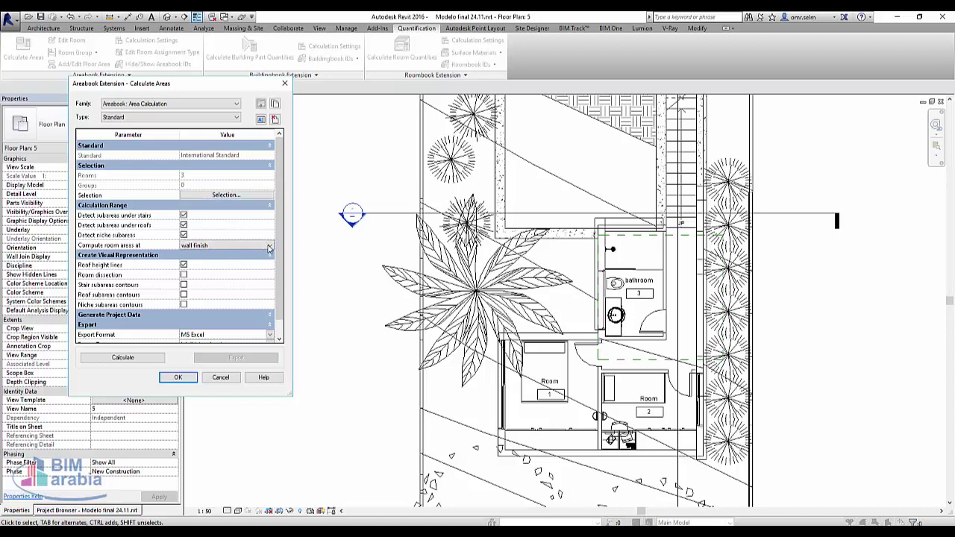
pyautogui.click(269, 247)
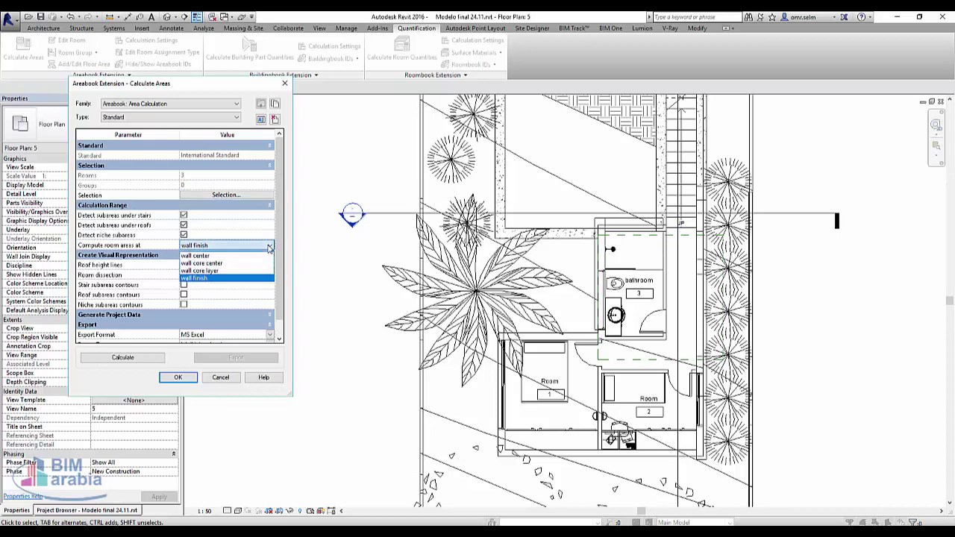
pyautogui.click(270, 247)
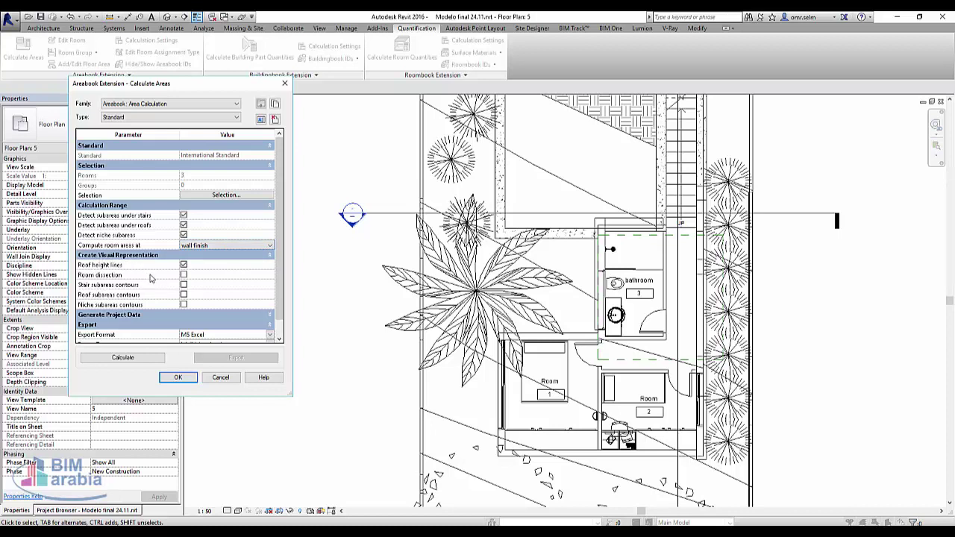
# Step: Turn on Generate Project Data for rooms and confirm enabling it
pyautogui.scroll(-1, 169, 286)
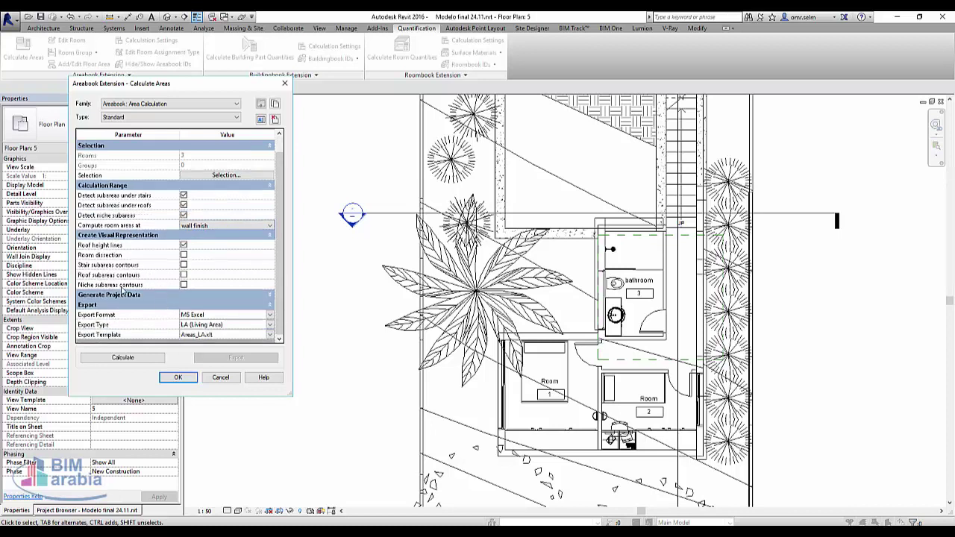
pyautogui.click(116, 298)
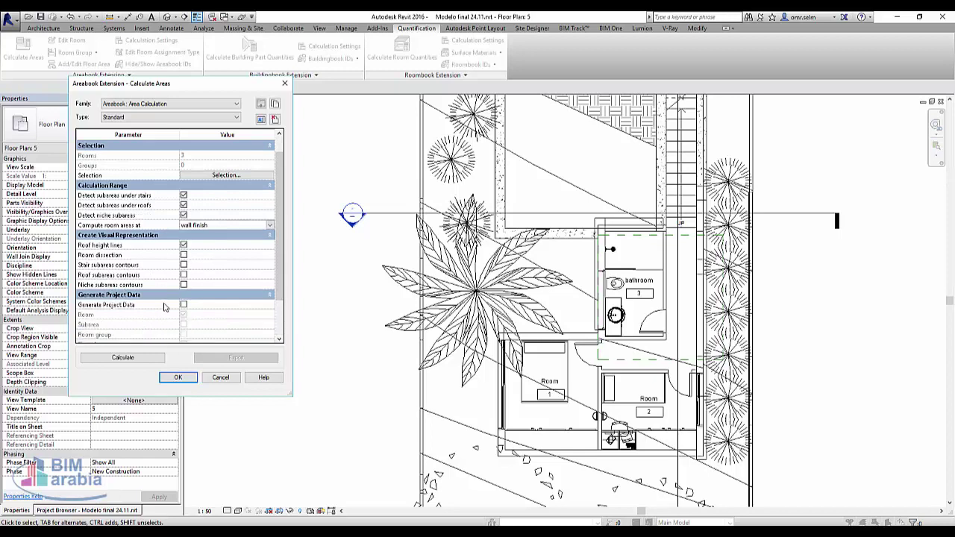
pyautogui.scroll(-3, 167, 306)
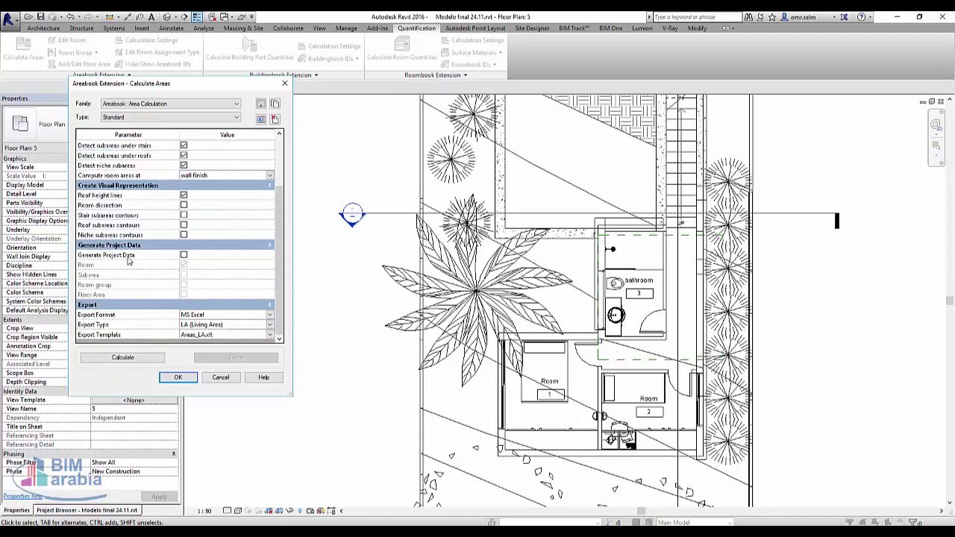
pyautogui.click(183, 254)
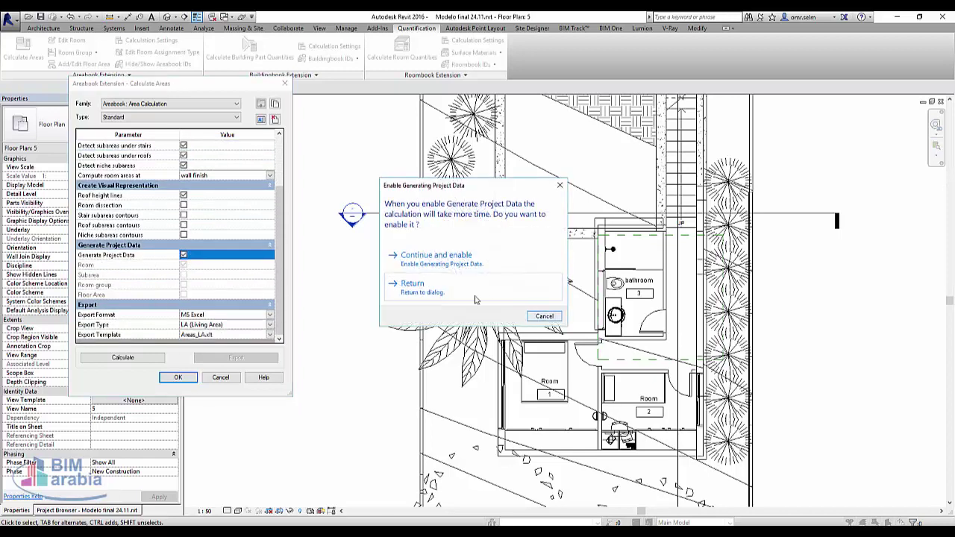
pyautogui.click(436, 261)
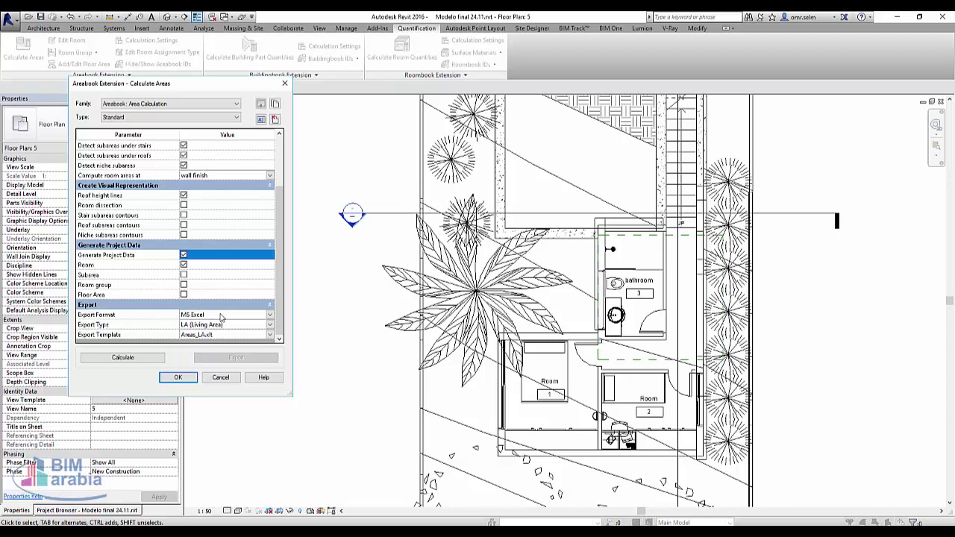
# Step: Keep MS Excel as the export format with LA (Living Area) as the area type
pyautogui.click(272, 317)
pyautogui.click(273, 318)
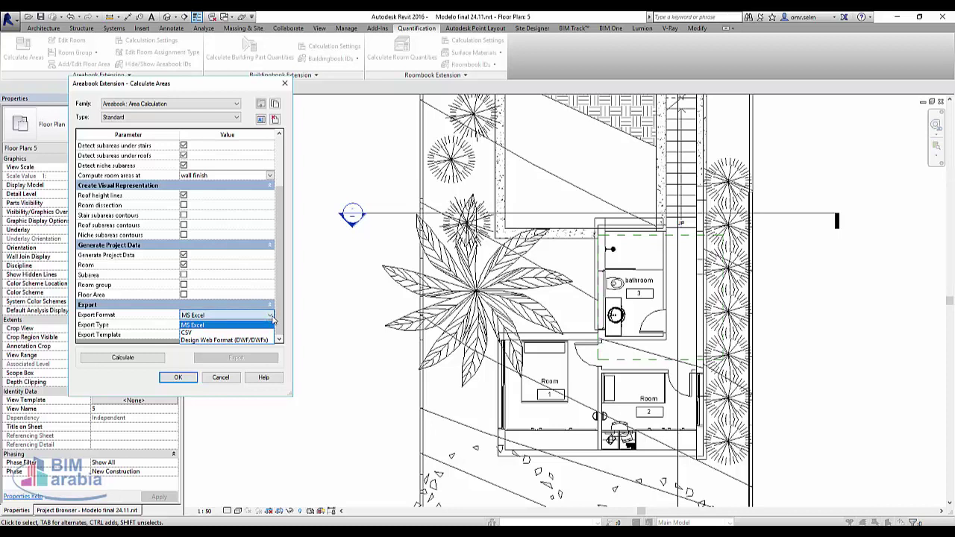
pyautogui.click(270, 324)
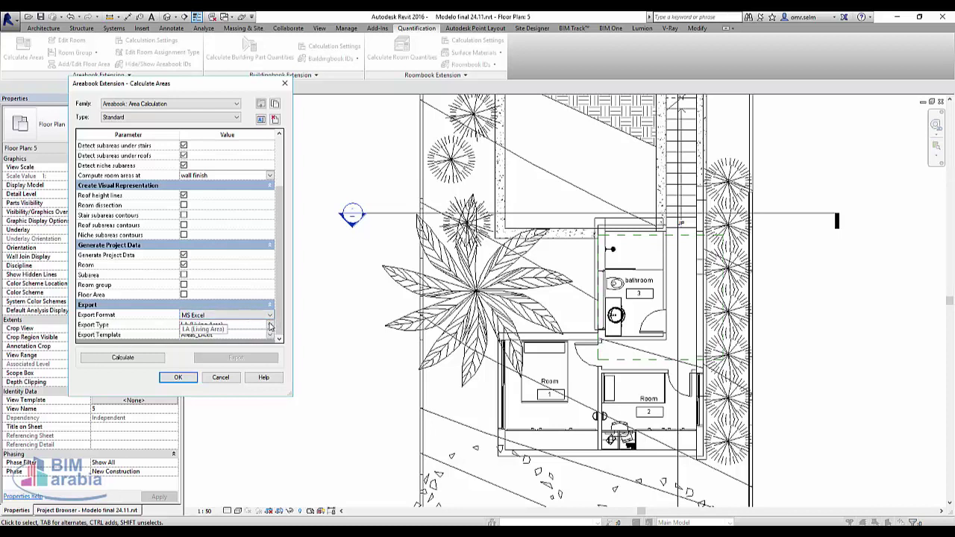
pyautogui.click(270, 326)
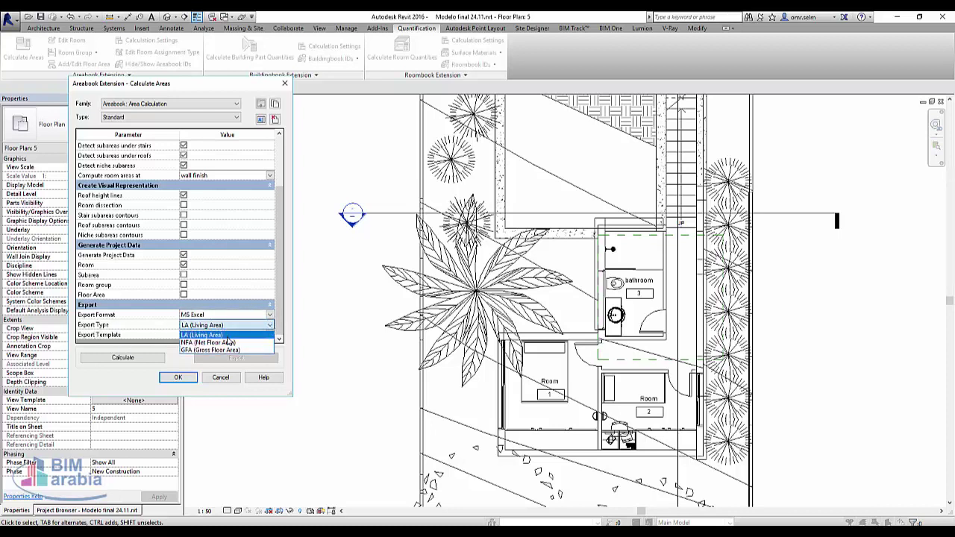
pyautogui.click(135, 330)
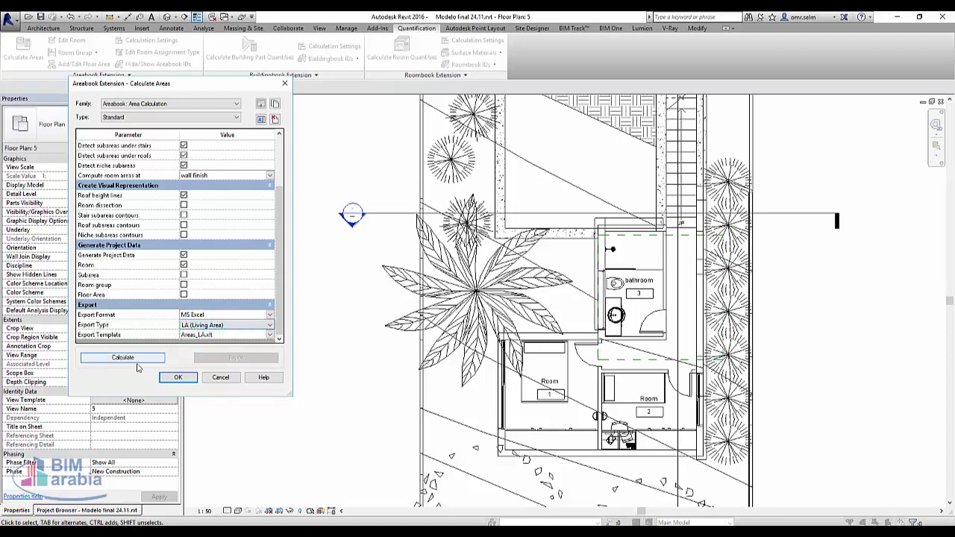
# Step: Run the area calculation so each Floor Plan 5 room gets area labels
pyautogui.click(270, 337)
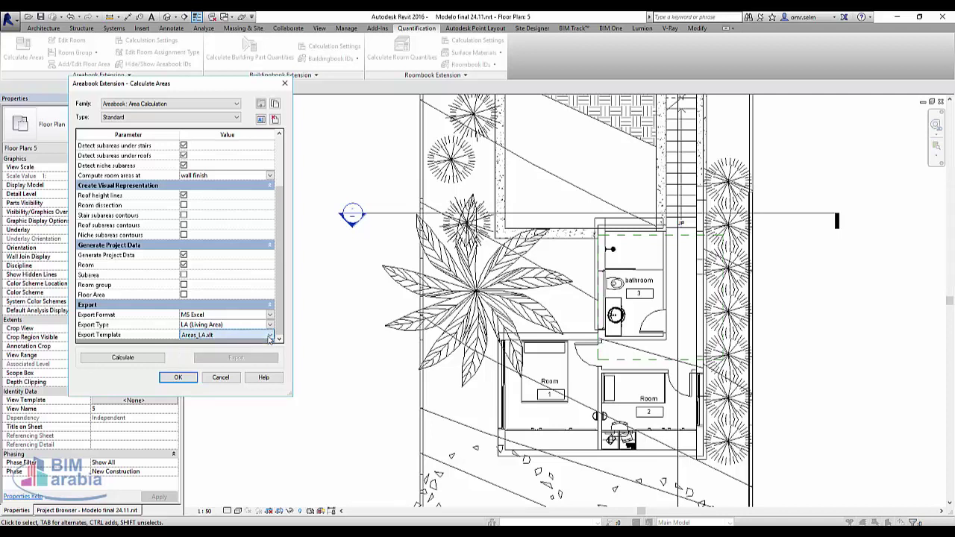
pyautogui.click(126, 360)
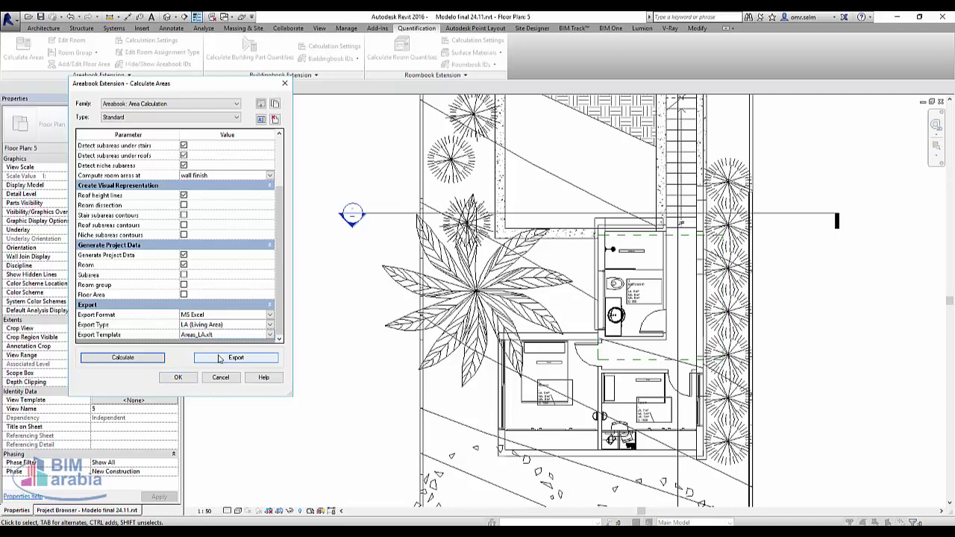
# Step: Export the areas to an Excel living area report, then return to Revit's Calculate Areas dialog
pyautogui.click(220, 358)
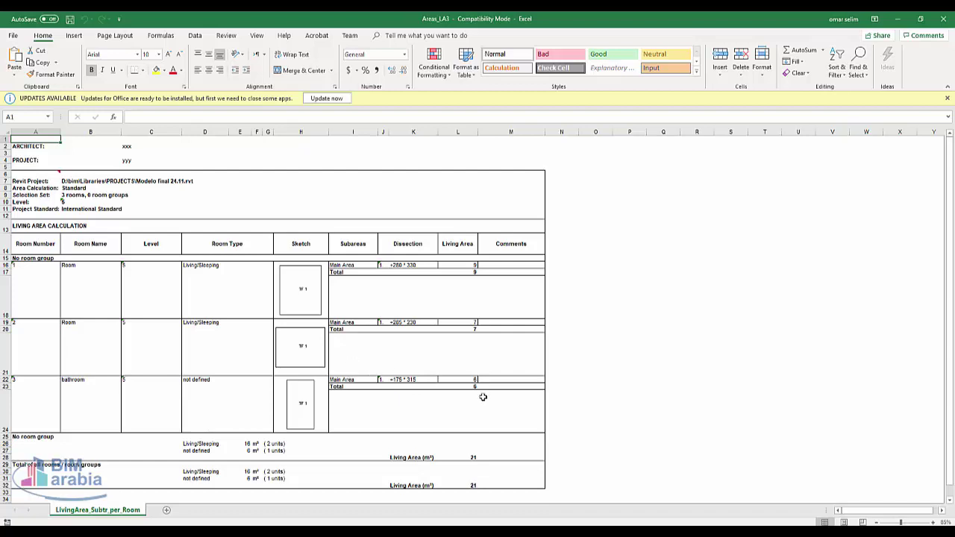
pyautogui.click(462, 478)
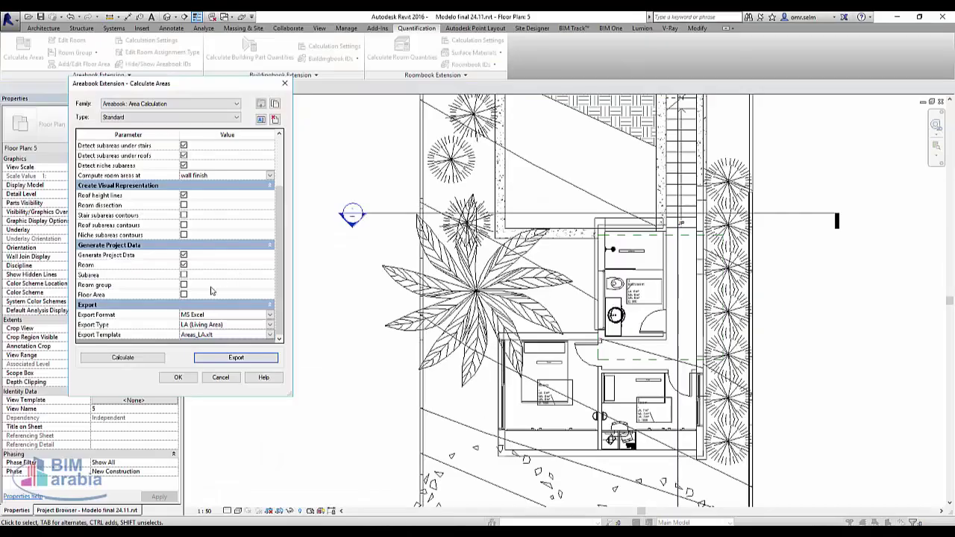
# Step: Close Calculate Areas and inspect the bathroom, confirming LA, NA and UA of 6 m² each
pyautogui.click(179, 377)
pyautogui.scroll(3, 588, 325)
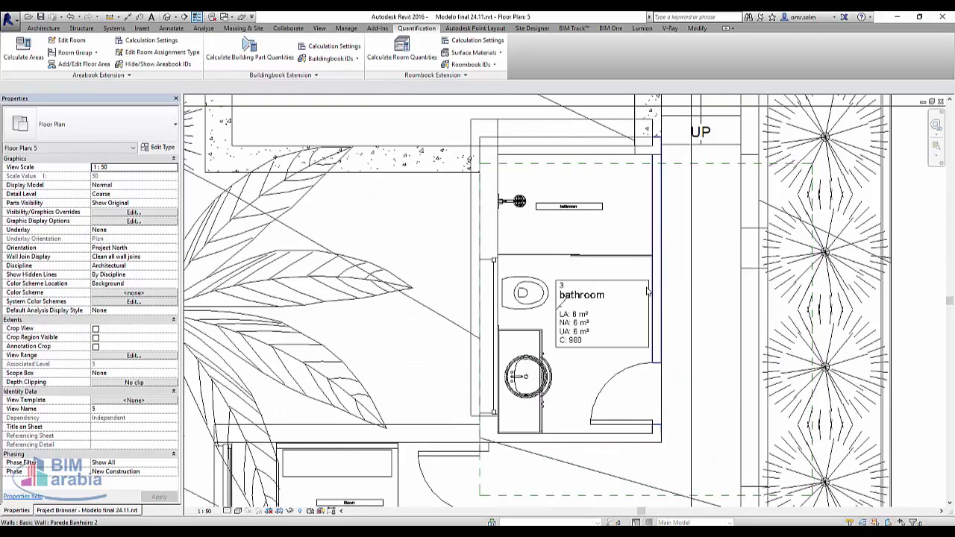
pyautogui.scroll(3, 588, 325)
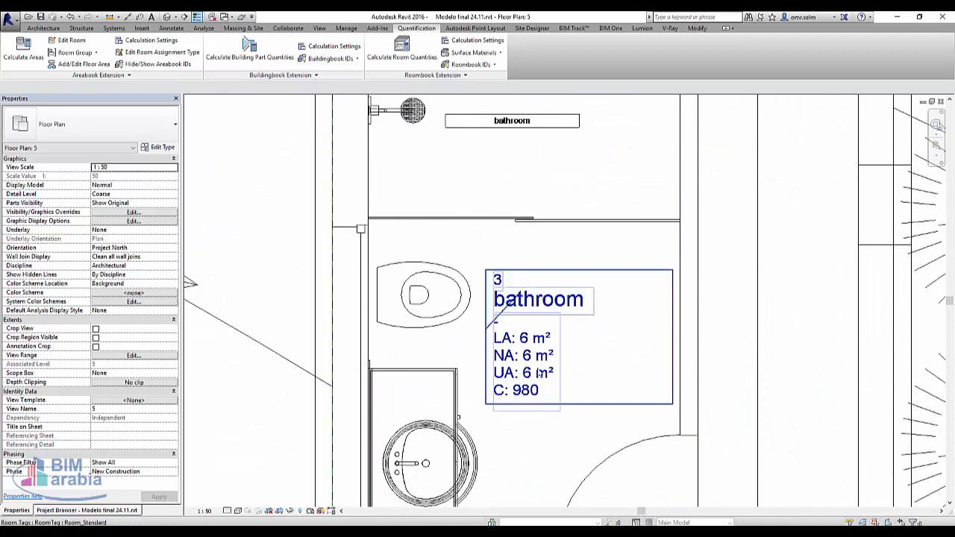
pyautogui.scroll(-2, 540, 372)
pyautogui.scroll(-2, 540, 371)
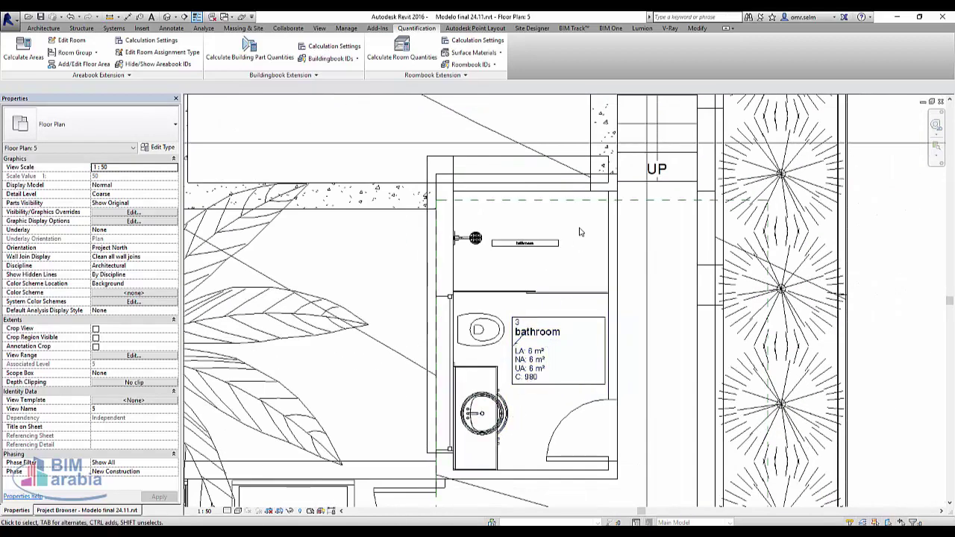
pyautogui.scroll(-2, 577, 263)
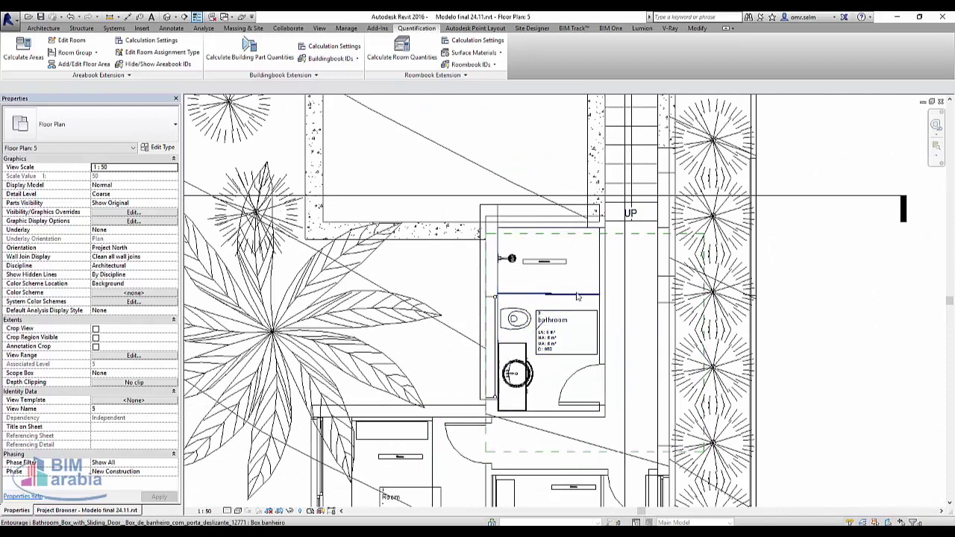
pyautogui.click(569, 306)
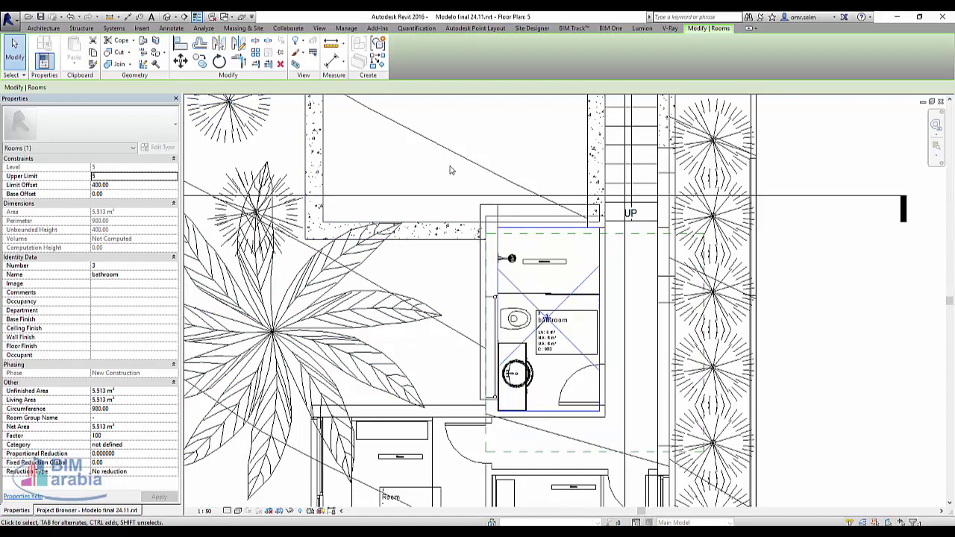
pyautogui.click(869, 337)
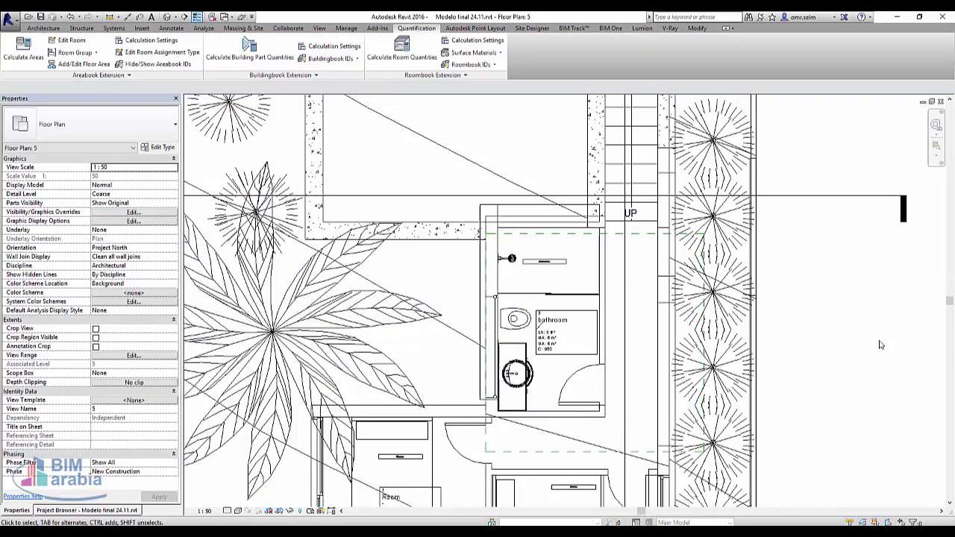
pyautogui.click(71, 40)
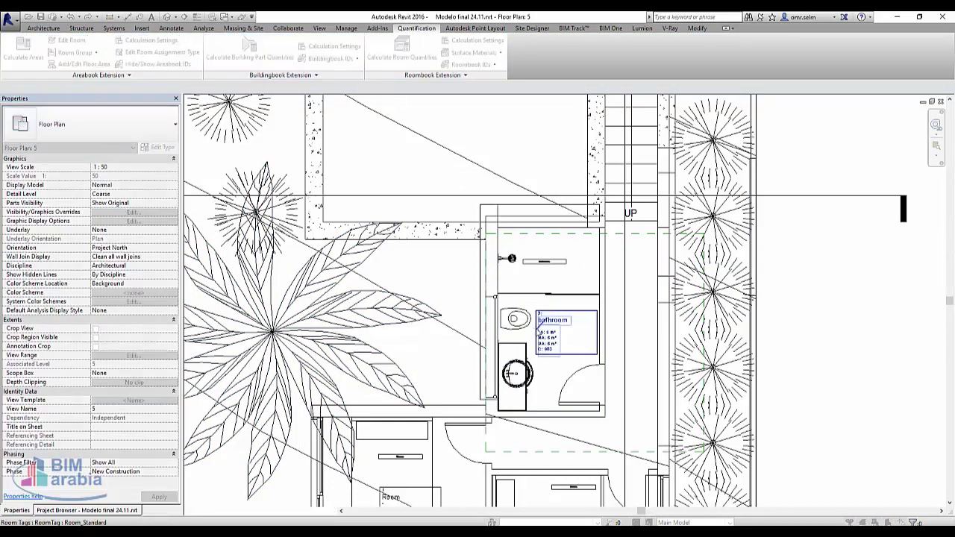
pyautogui.click(563, 318)
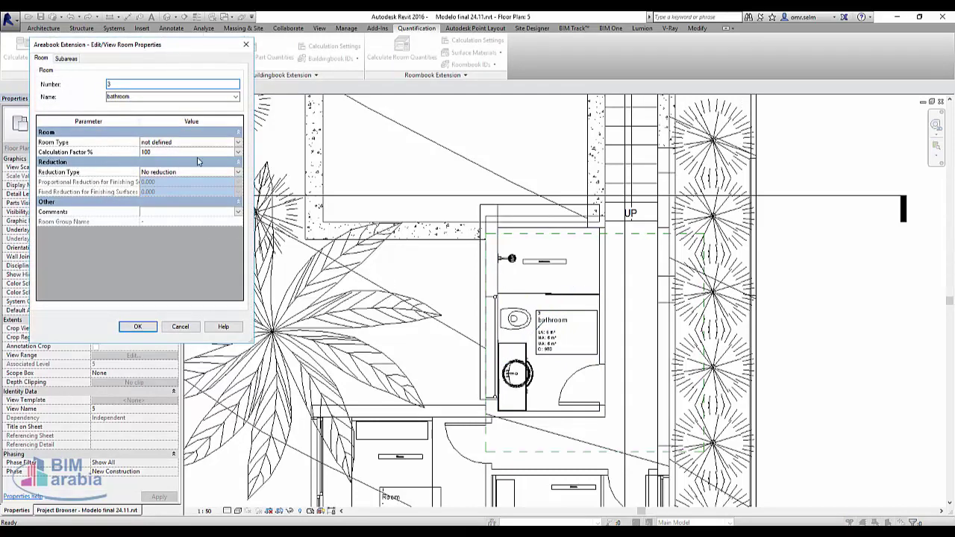
pyautogui.click(237, 153)
pyautogui.click(238, 153)
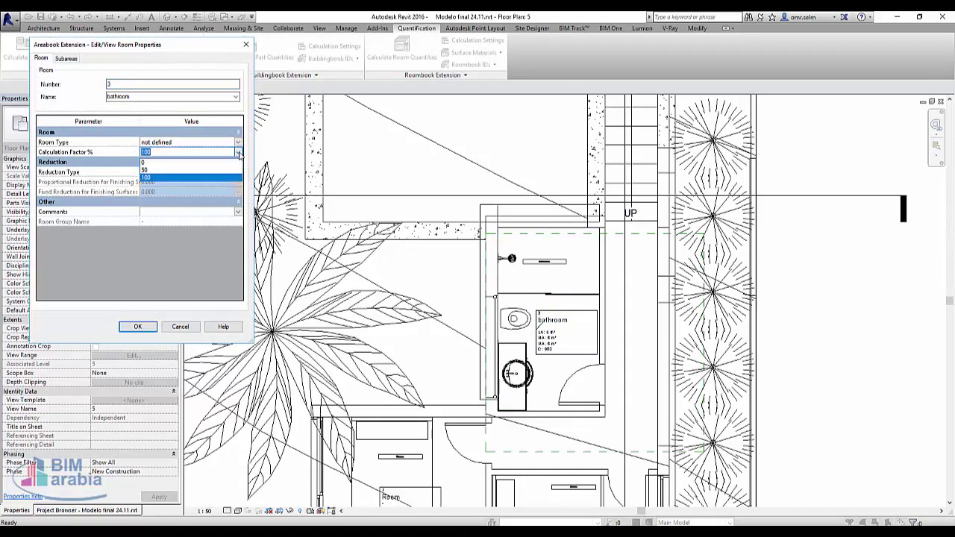
pyautogui.click(238, 153)
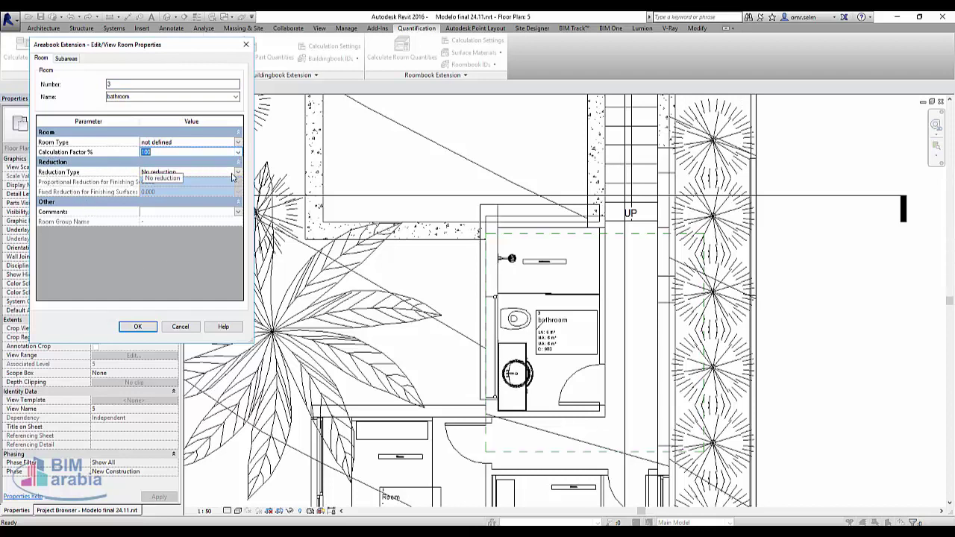
pyautogui.click(179, 173)
pyautogui.click(173, 173)
pyautogui.click(166, 191)
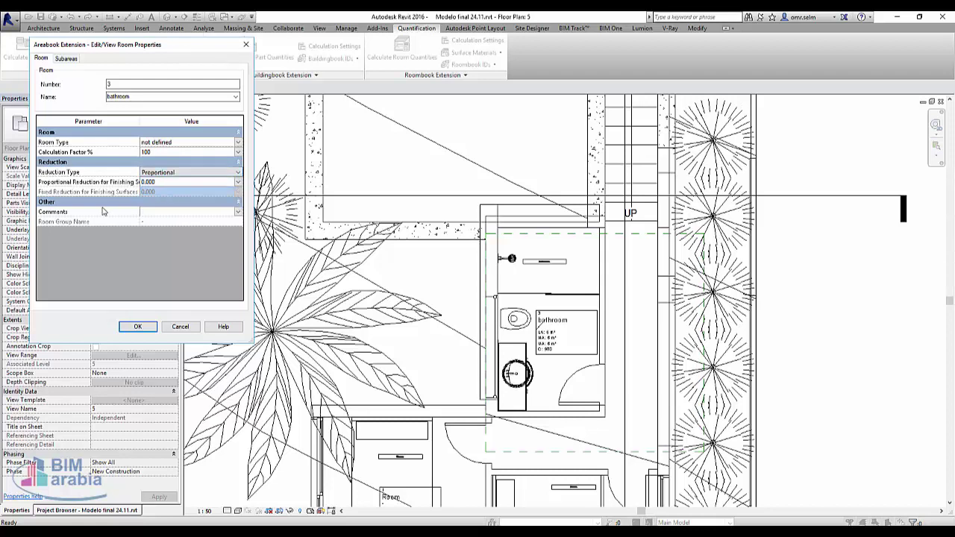
pyautogui.click(211, 174)
pyautogui.click(189, 197)
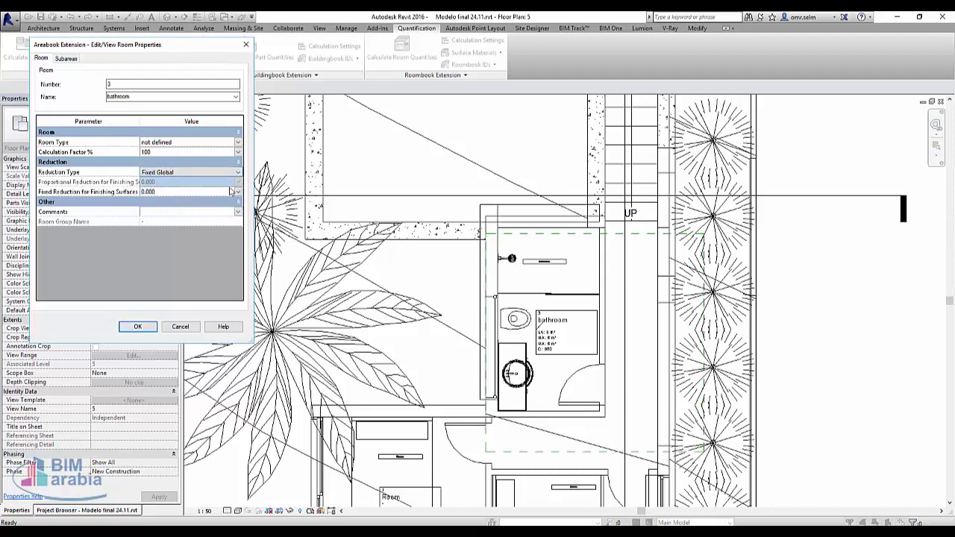
pyautogui.click(228, 174)
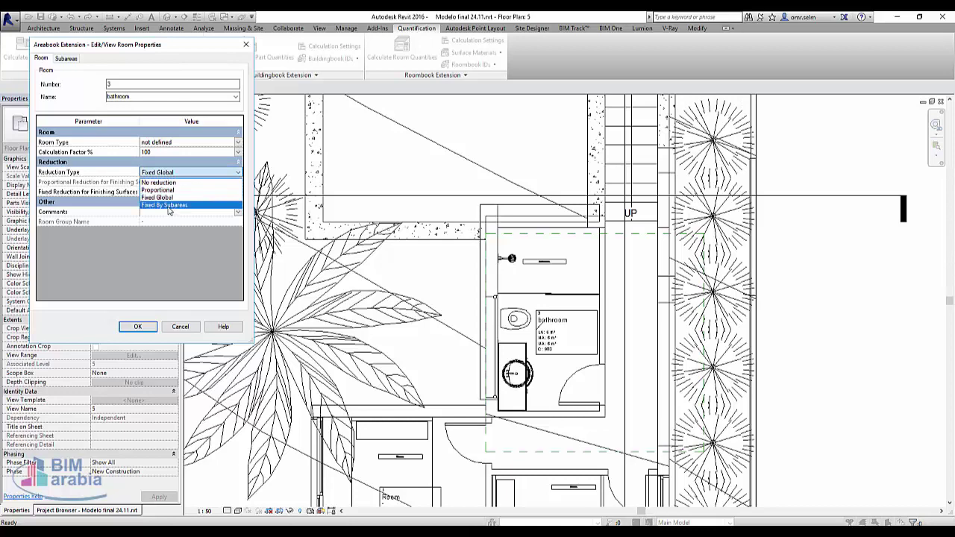
pyautogui.click(167, 206)
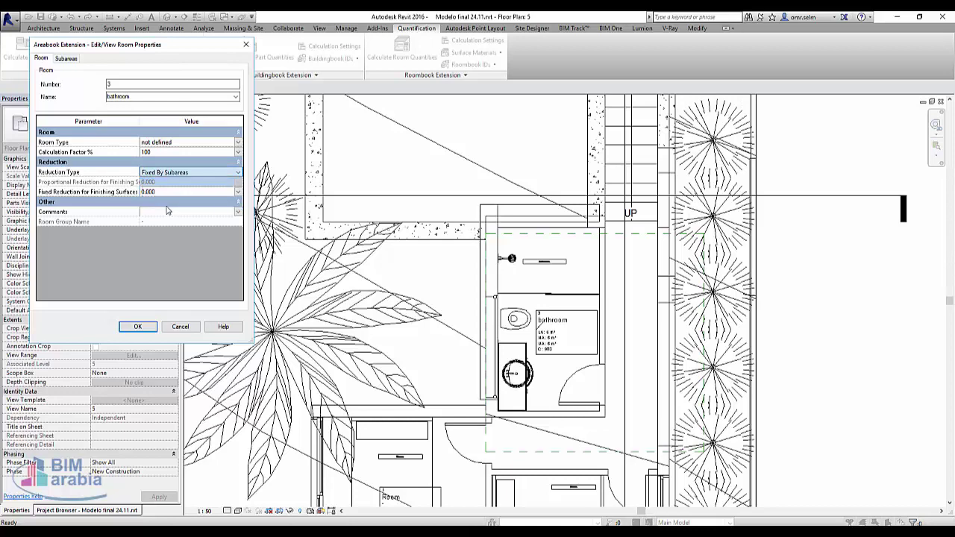
pyautogui.click(179, 327)
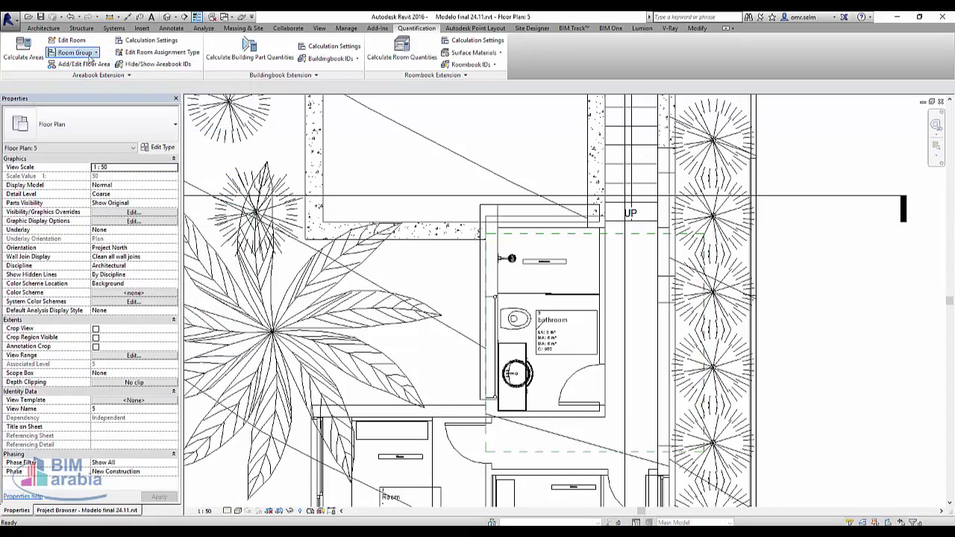
# Step: Start a new Room Group using Floor Plans -> 5 as the source view
pyautogui.click(95, 53)
pyautogui.click(83, 87)
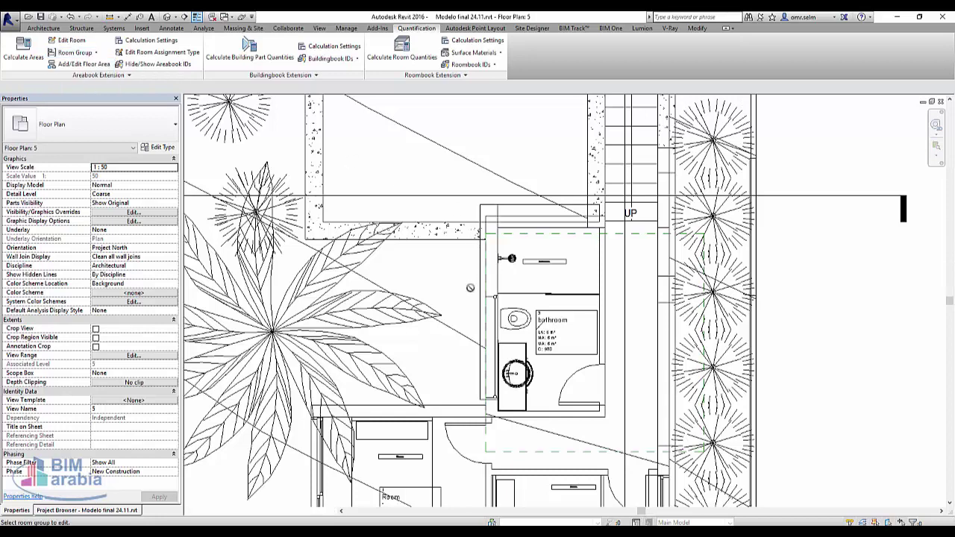
pyautogui.press('Escape')
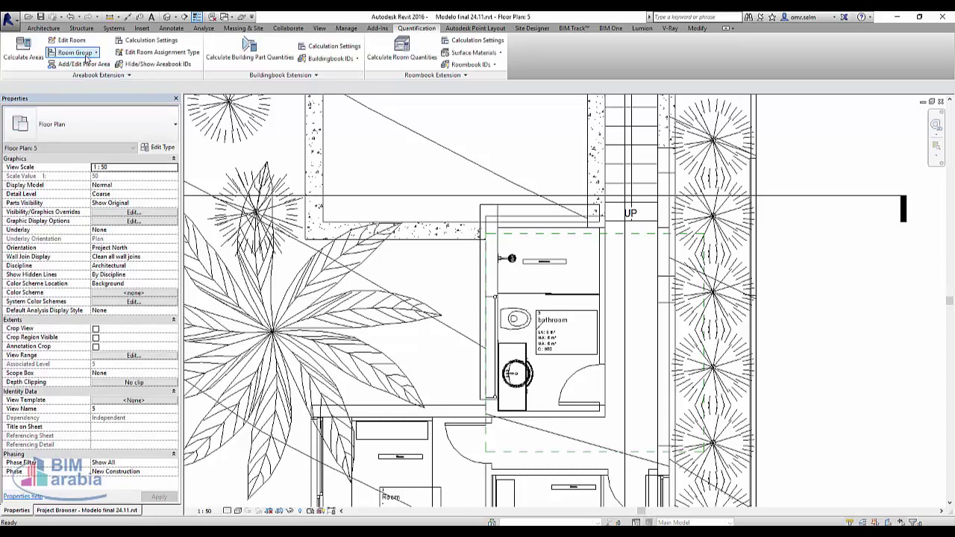
pyautogui.click(94, 53)
pyautogui.click(91, 67)
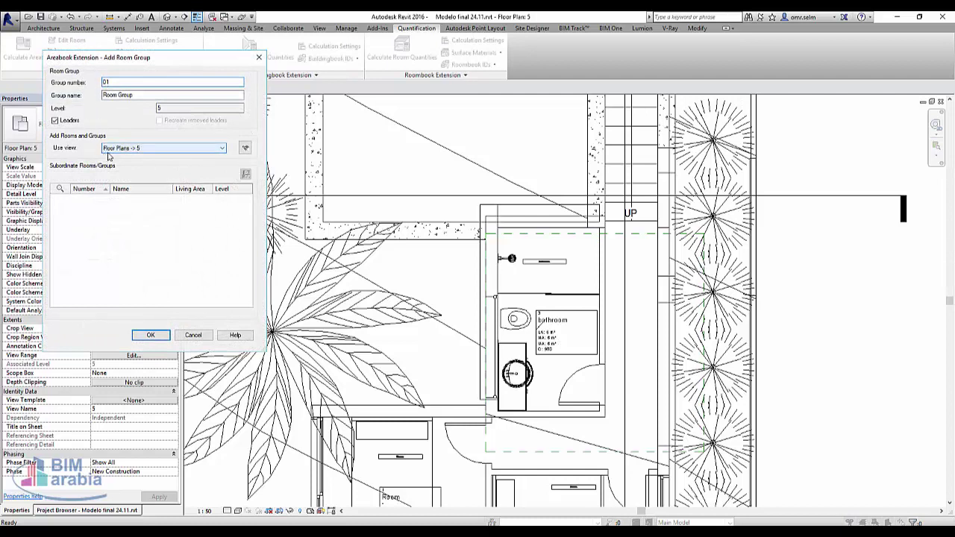
pyautogui.click(135, 149)
pyautogui.click(139, 147)
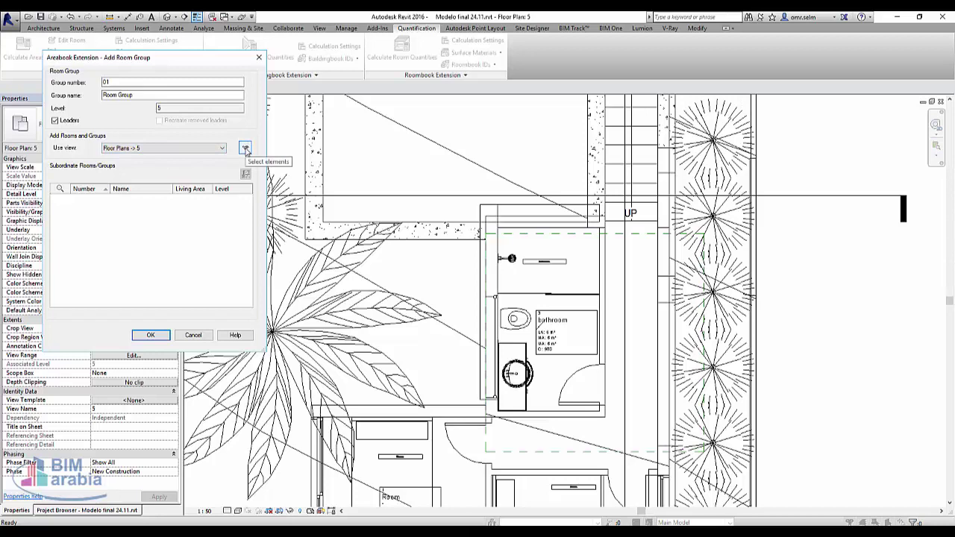
# Step: Pick the rooms on Floor Plan 5 to add to Room Group 01
pyautogui.click(245, 149)
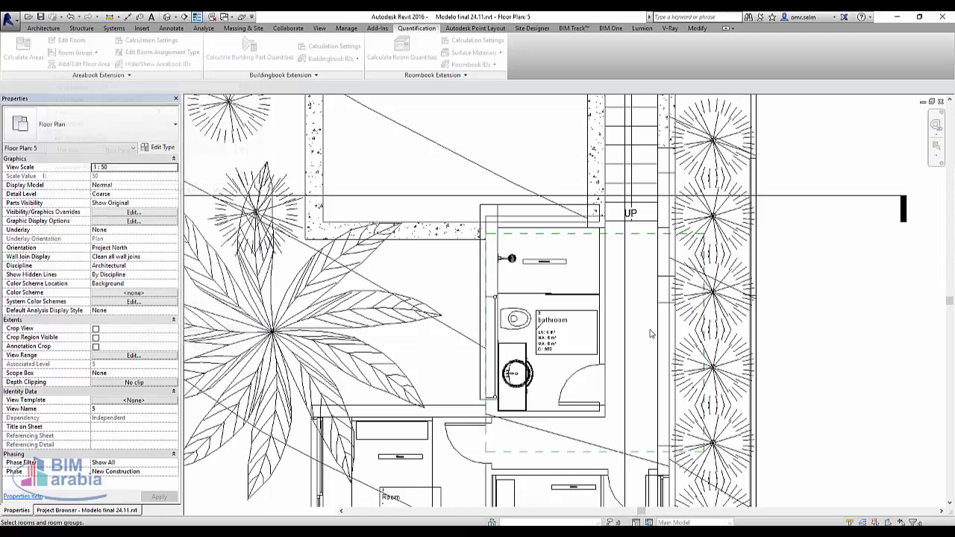
pyautogui.click(430, 467)
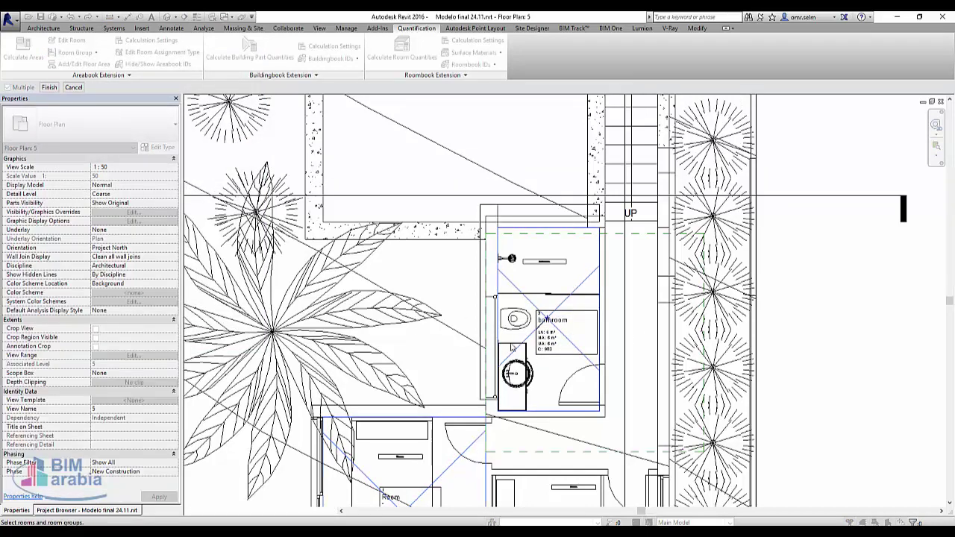
pyautogui.moveTo(557, 417); pyautogui.dragTo(531, 314, button='middle')
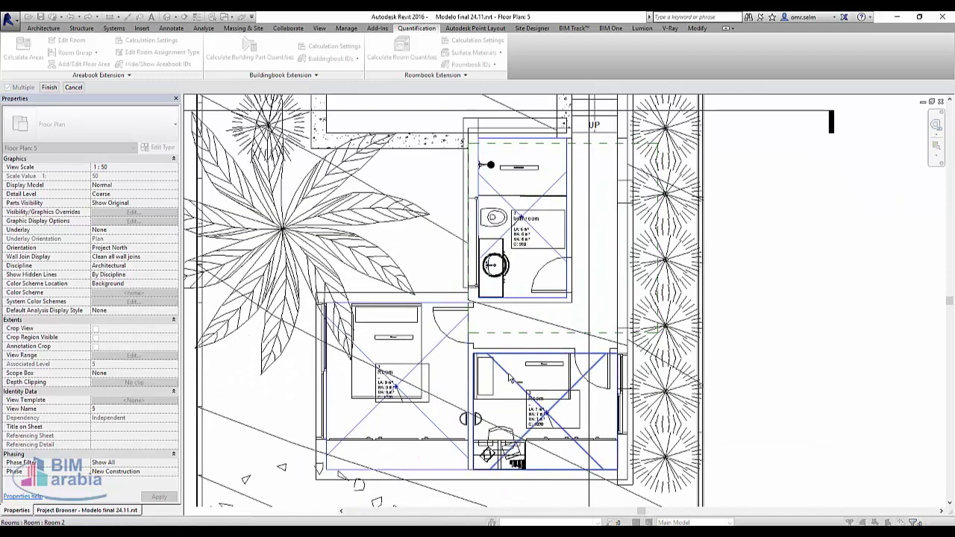
pyautogui.click(509, 378)
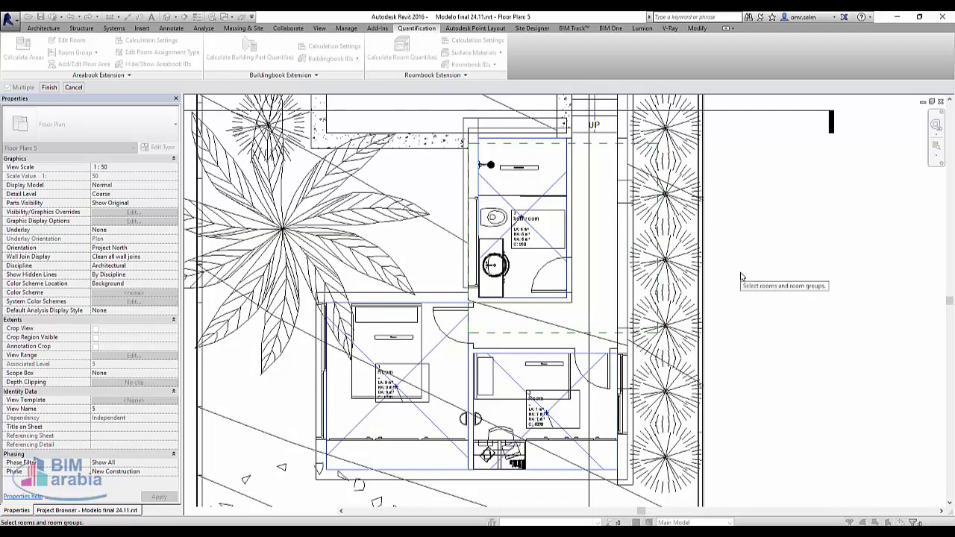
pyautogui.click(51, 88)
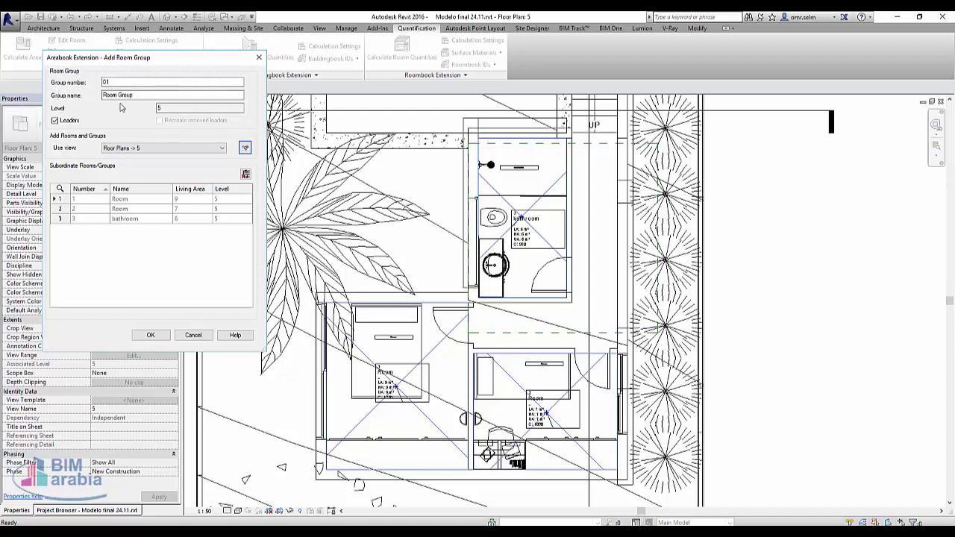
# Step: Confirm Room Group 01 with its three rooms but cancel placing it in the plan
pyautogui.click(149, 335)
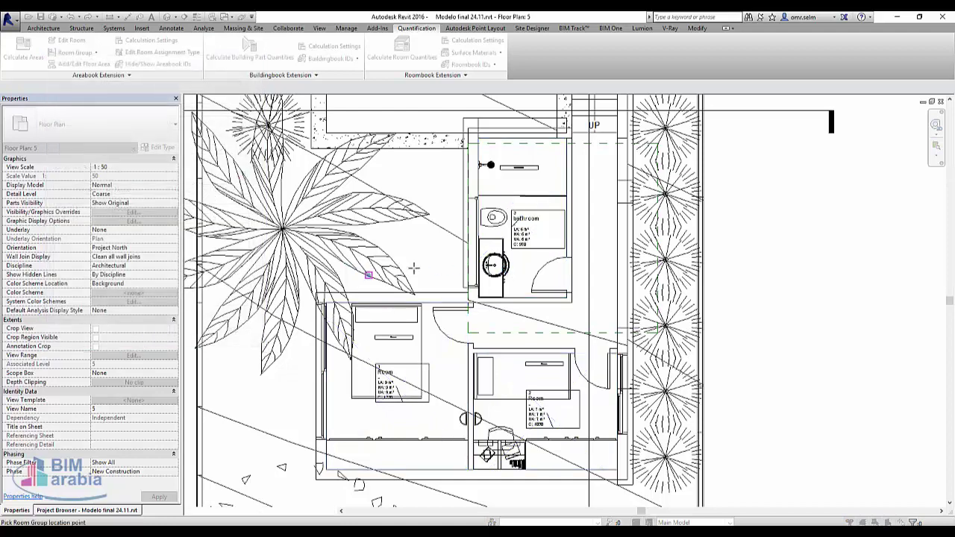
pyautogui.press('Escape')
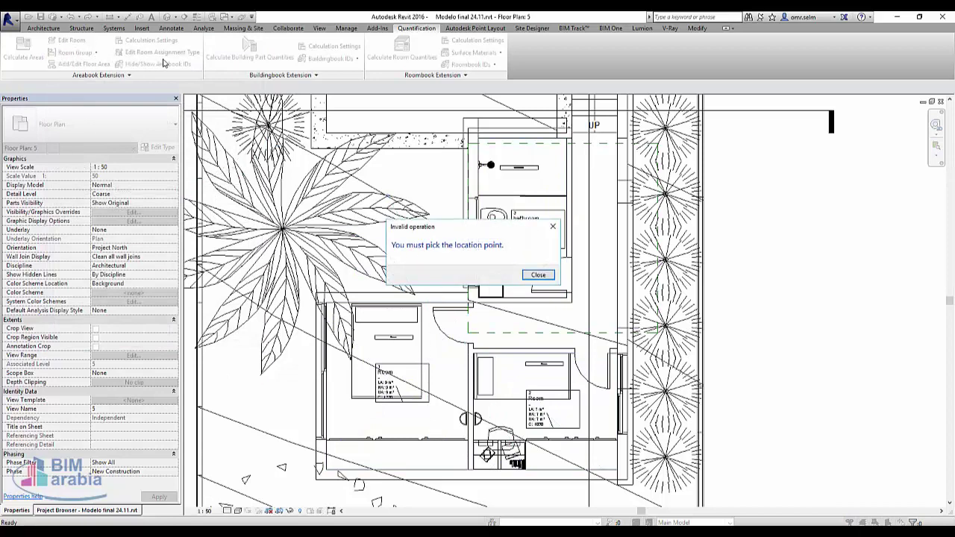
pyautogui.click(536, 275)
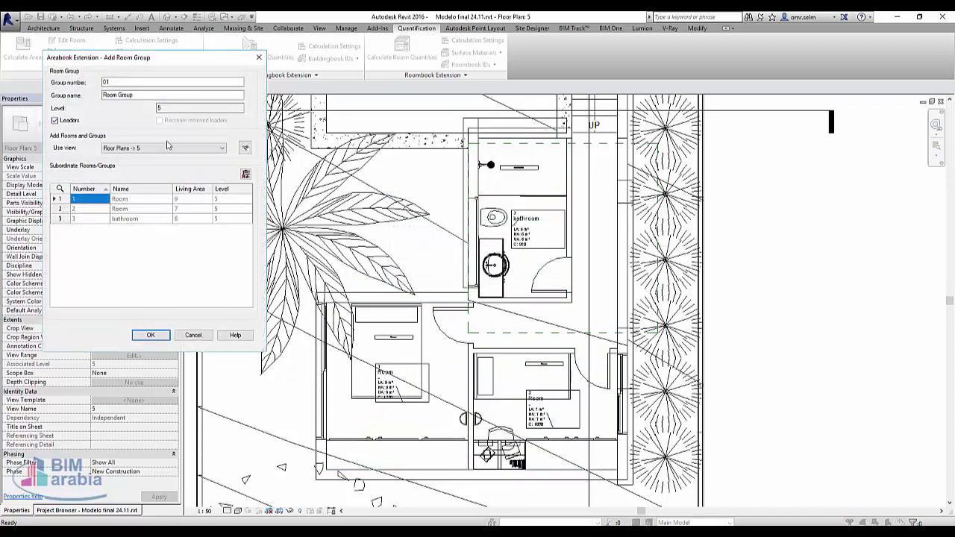
pyautogui.click(161, 336)
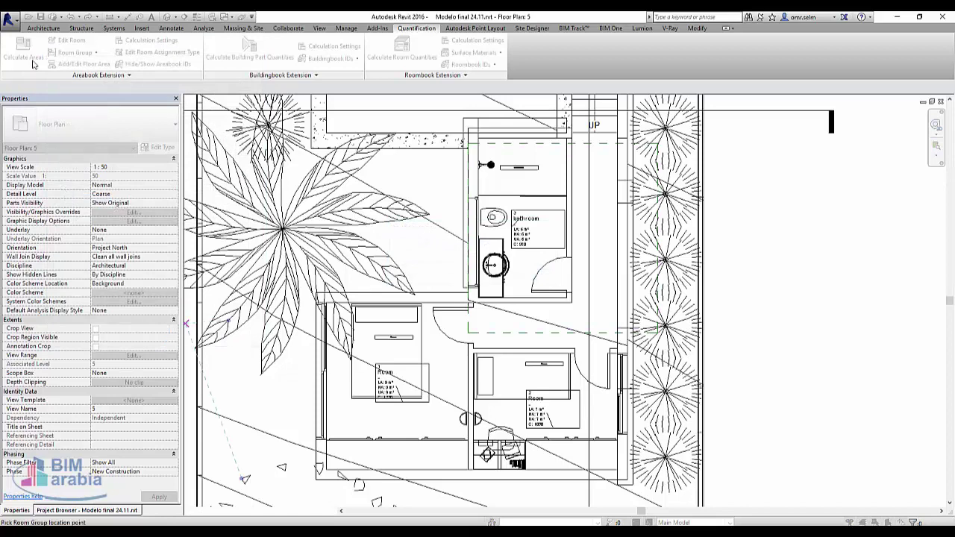
pyautogui.press('Escape')
pyautogui.press('Escape')
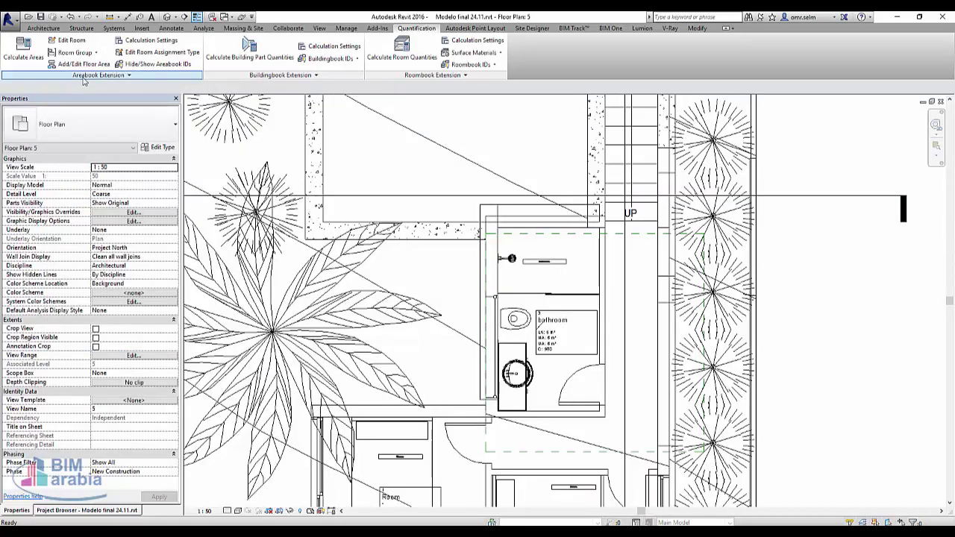
# Step: Set Gross FA to GFA = NFA + CFA, keep Net FA as registered rooms, and close
pyautogui.click(79, 65)
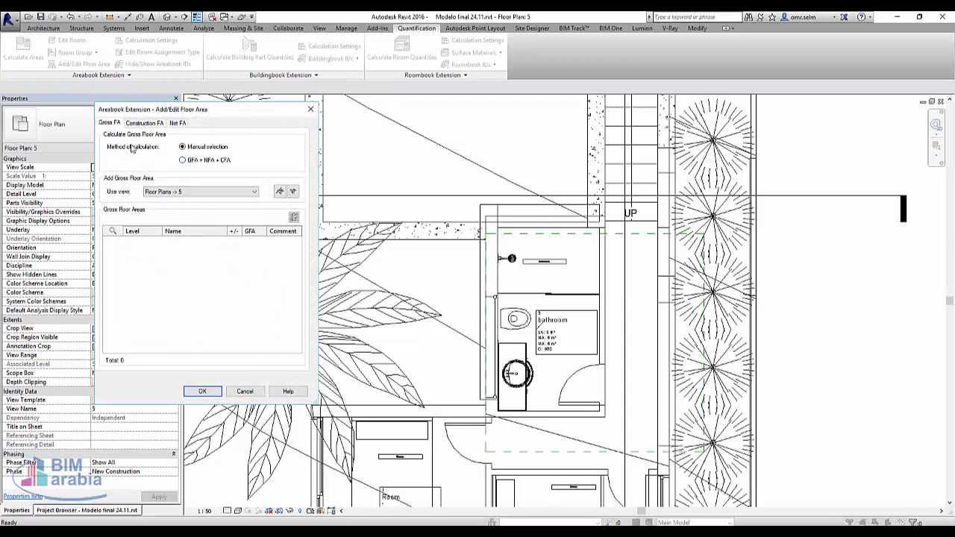
pyautogui.click(209, 161)
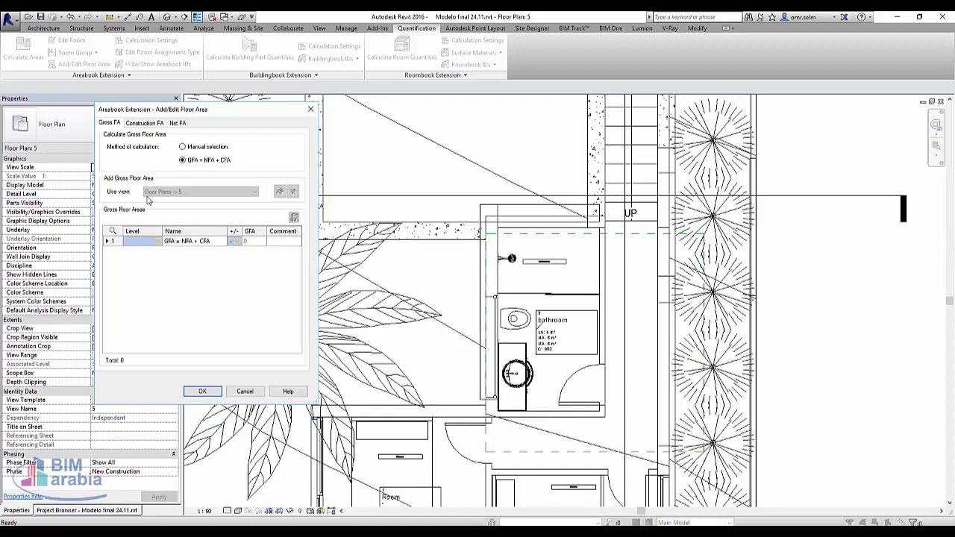
pyautogui.click(137, 125)
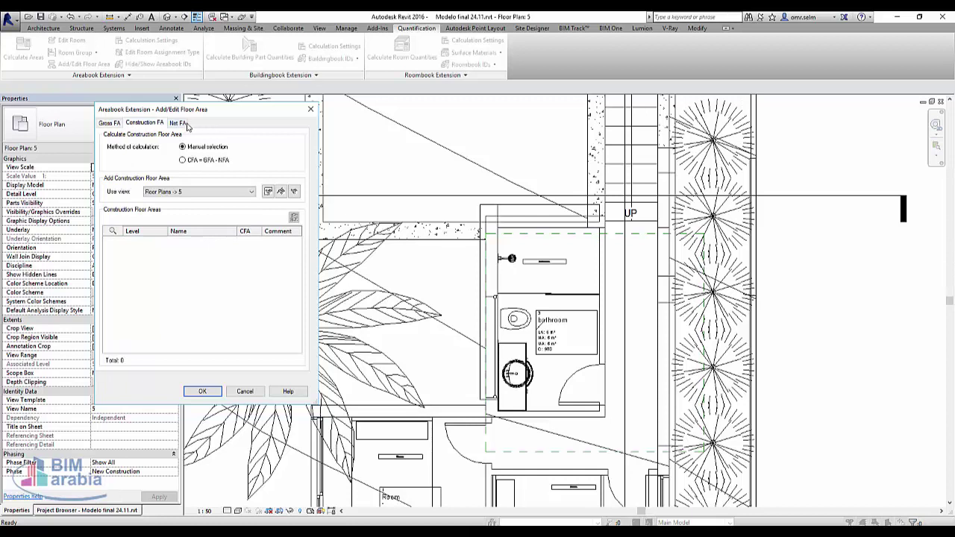
pyautogui.click(179, 123)
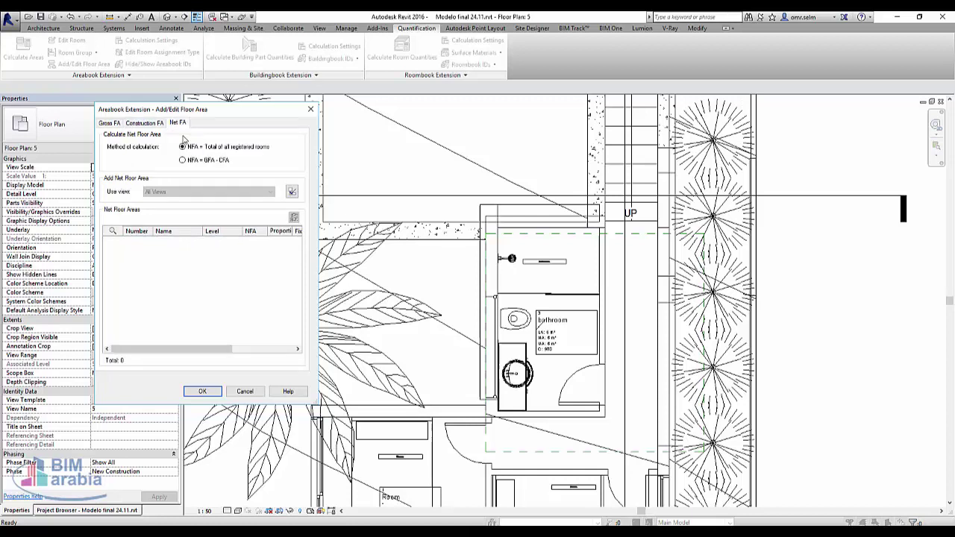
pyautogui.click(217, 161)
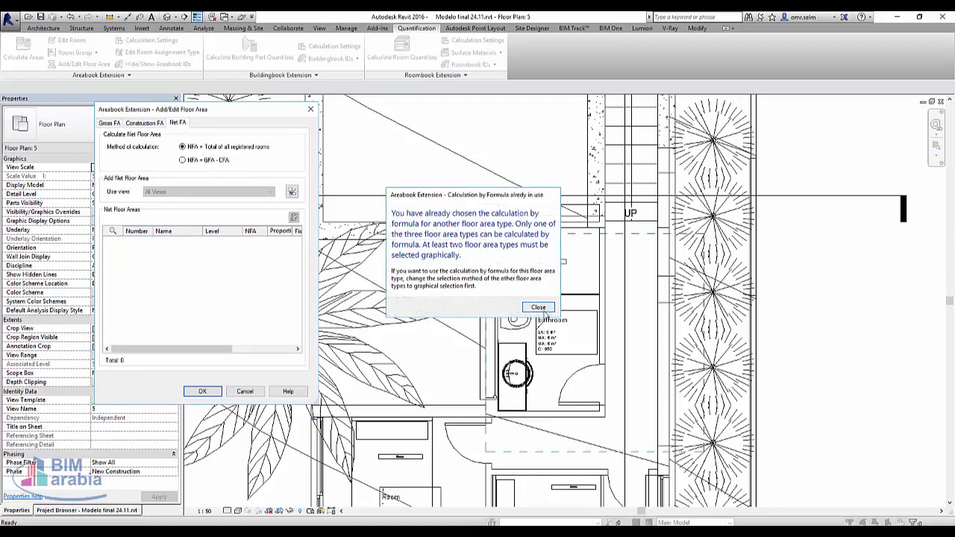
pyautogui.click(537, 310)
pyautogui.click(211, 394)
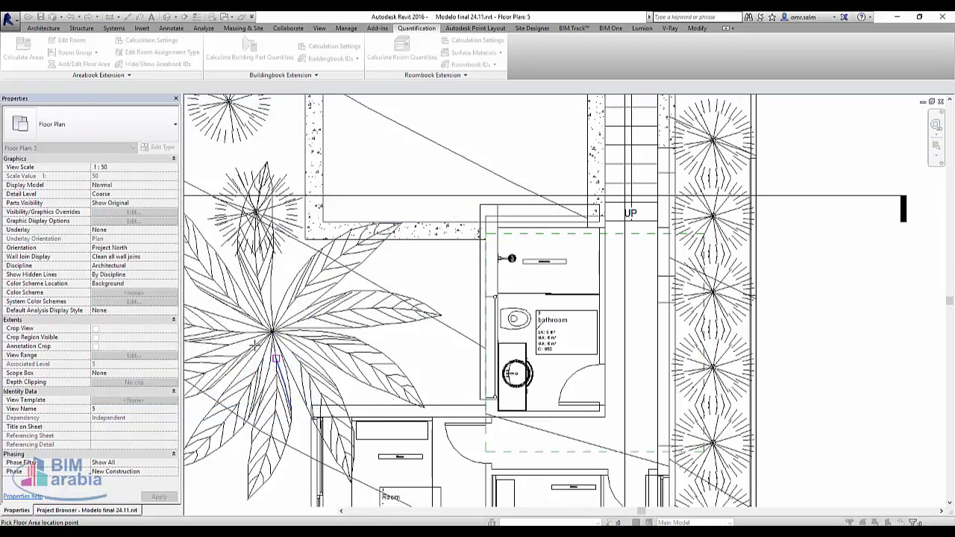
pyautogui.click(390, 287)
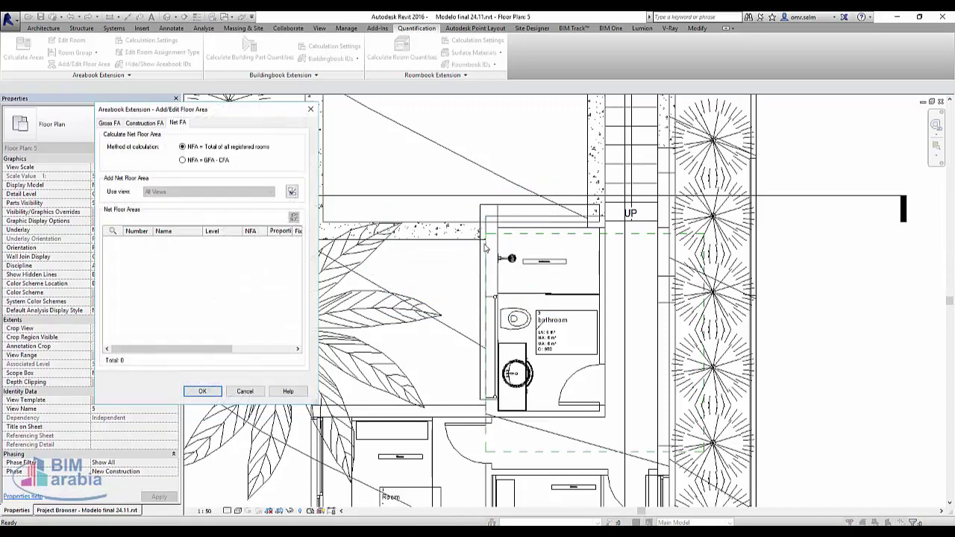
pyautogui.press('Escape')
pyautogui.press('Escape')
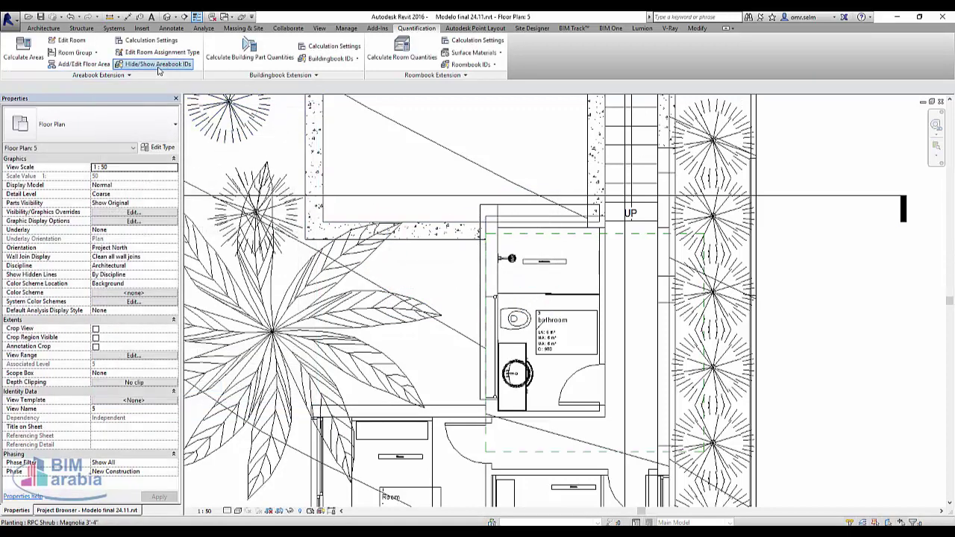
# Step: Toggle Areabook IDs, then open Calculation Settings keeping the International Standard
pyautogui.click(186, 66)
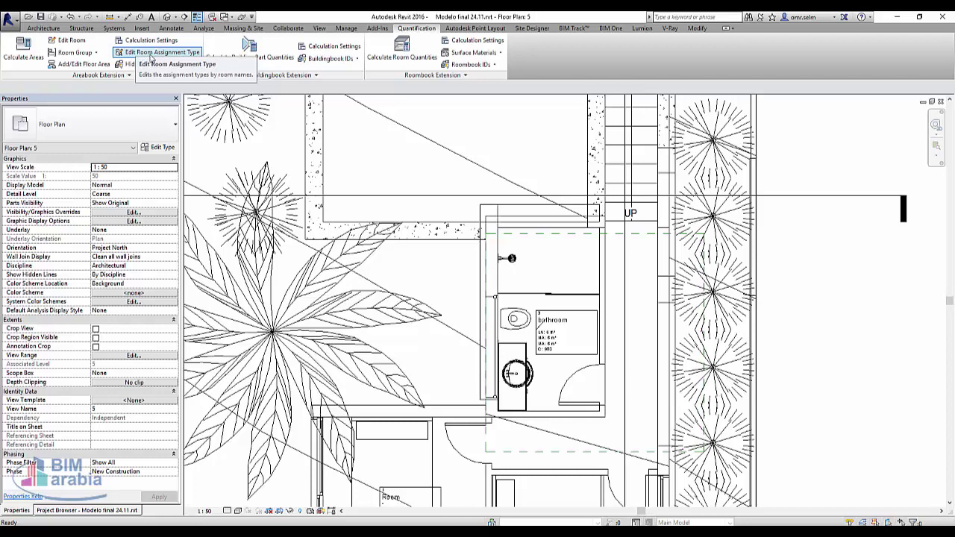
pyautogui.click(149, 41)
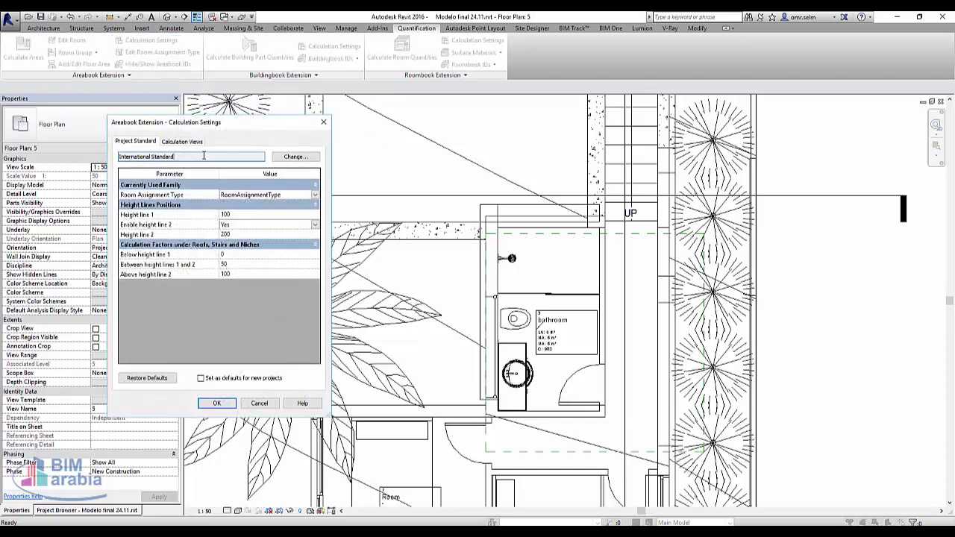
pyautogui.click(295, 158)
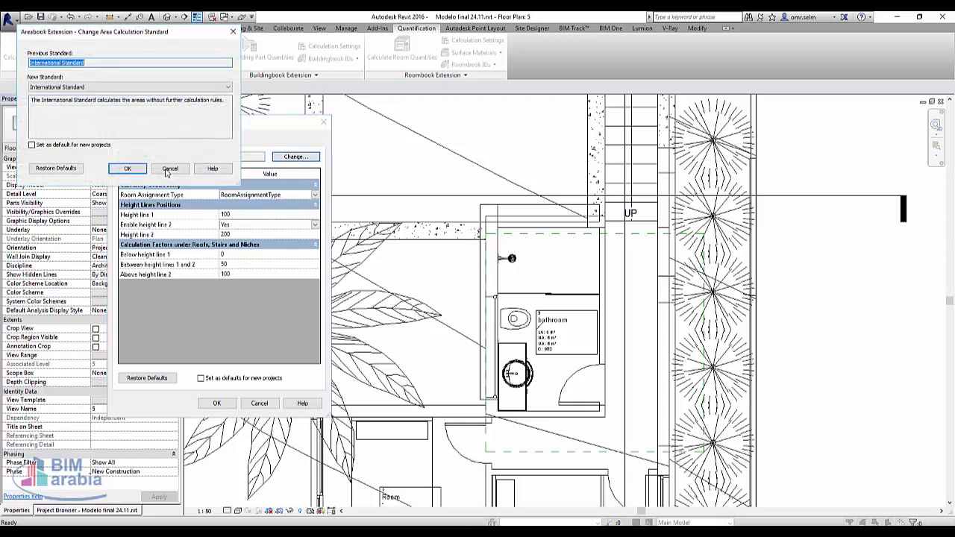
pyautogui.click(89, 87)
pyautogui.click(89, 96)
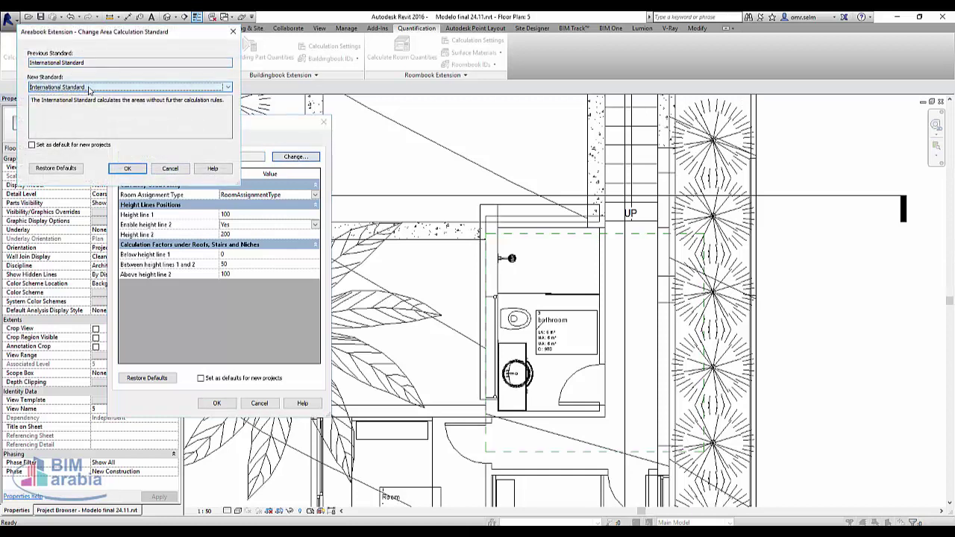
pyautogui.click(169, 169)
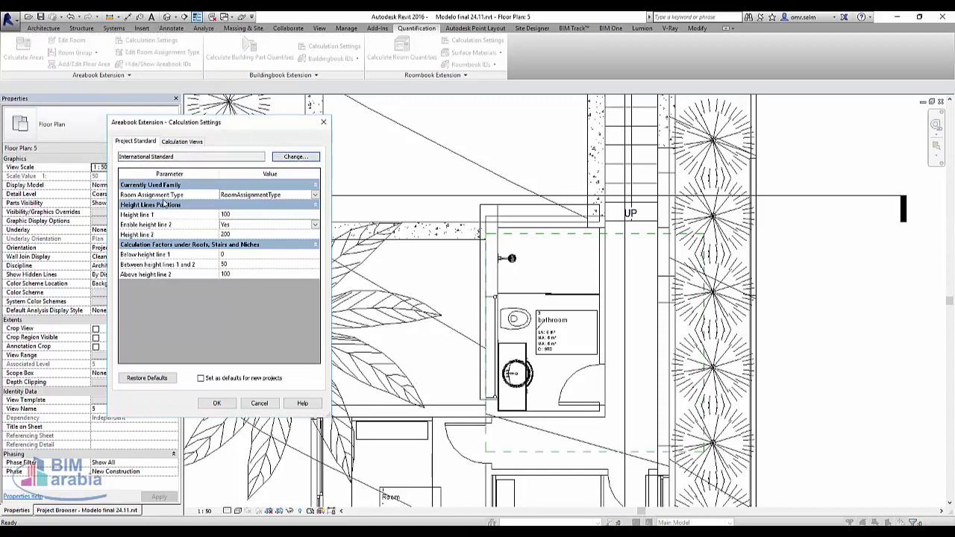
# Step: Review the room assignment type and leave the height lines at 100 and 200
pyautogui.click(316, 195)
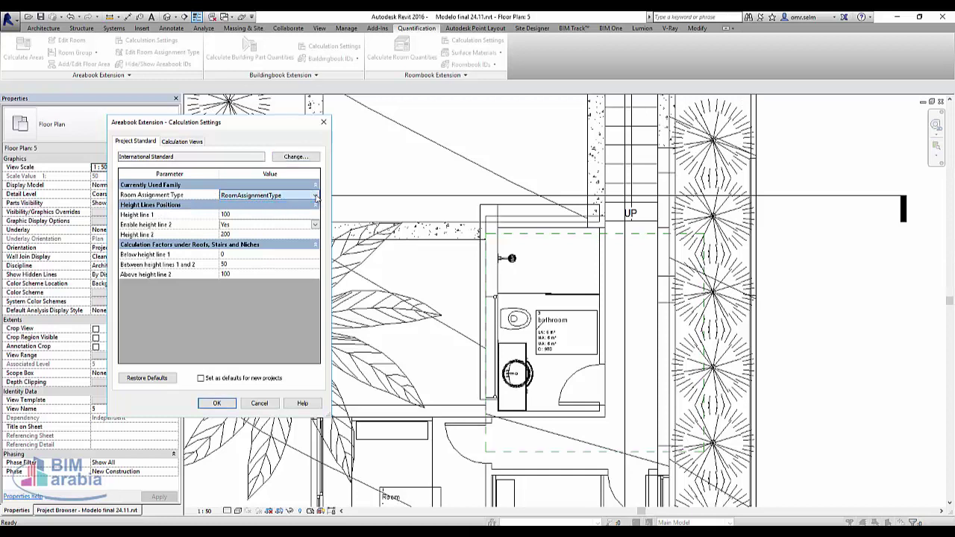
pyautogui.click(283, 215)
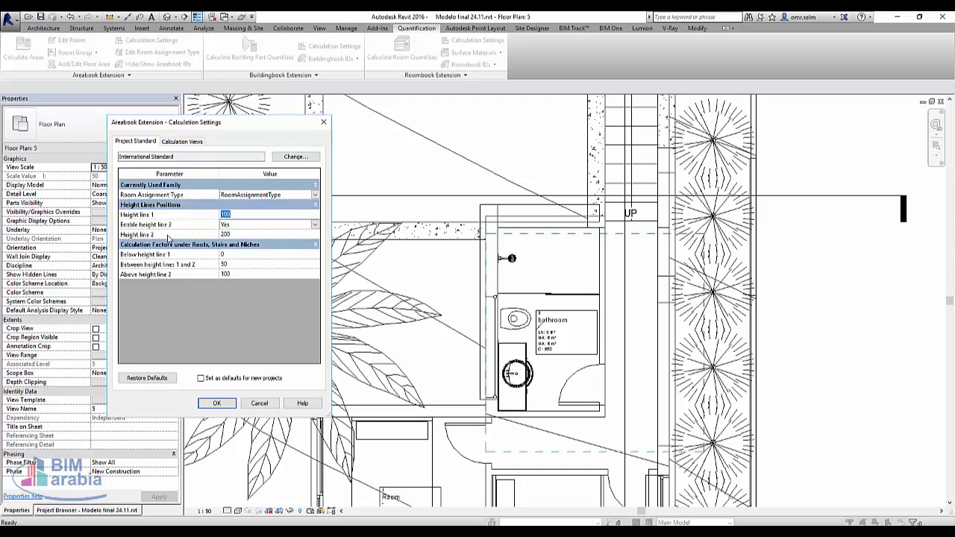
pyautogui.press('Return')
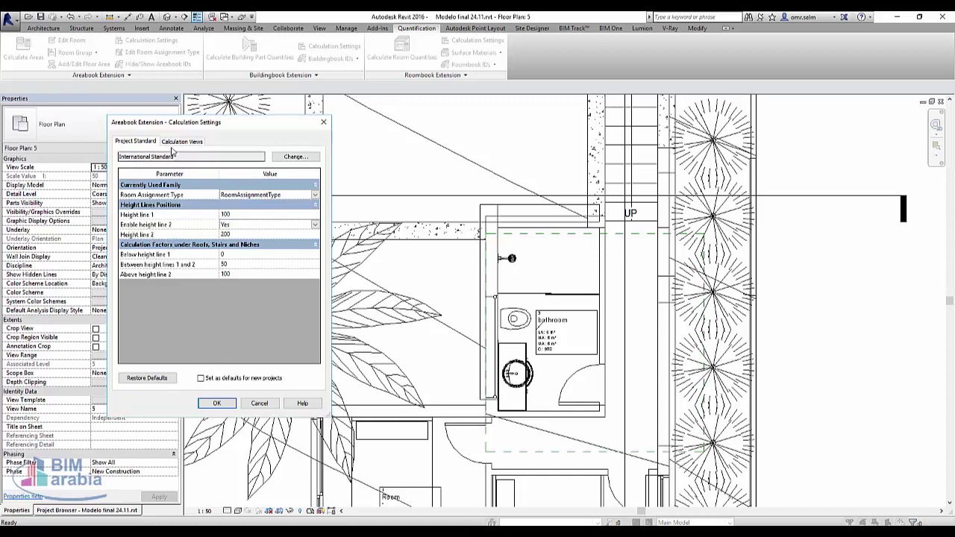
# Step: Review the Calculation Views table showing which floor plan each level, including level 0, uses
pyautogui.click(179, 142)
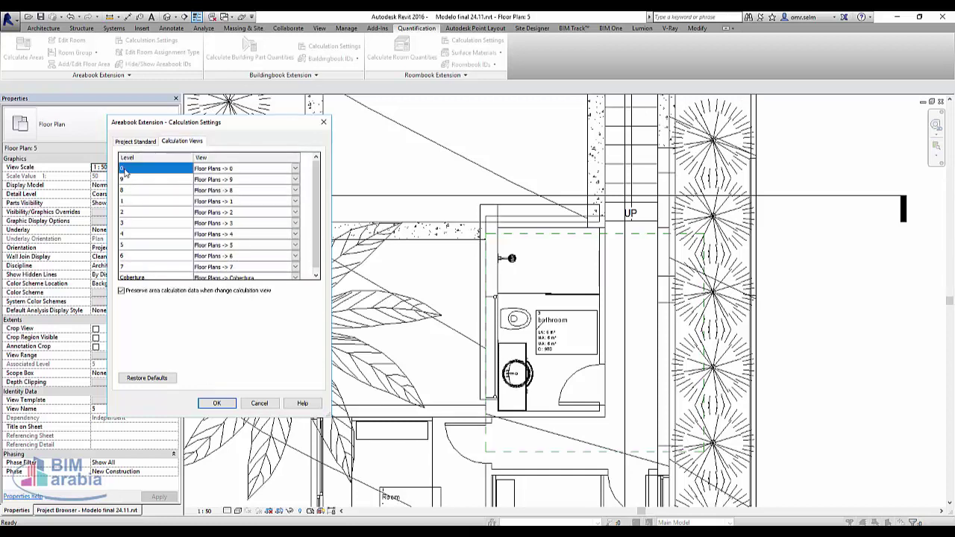
pyautogui.click(296, 169)
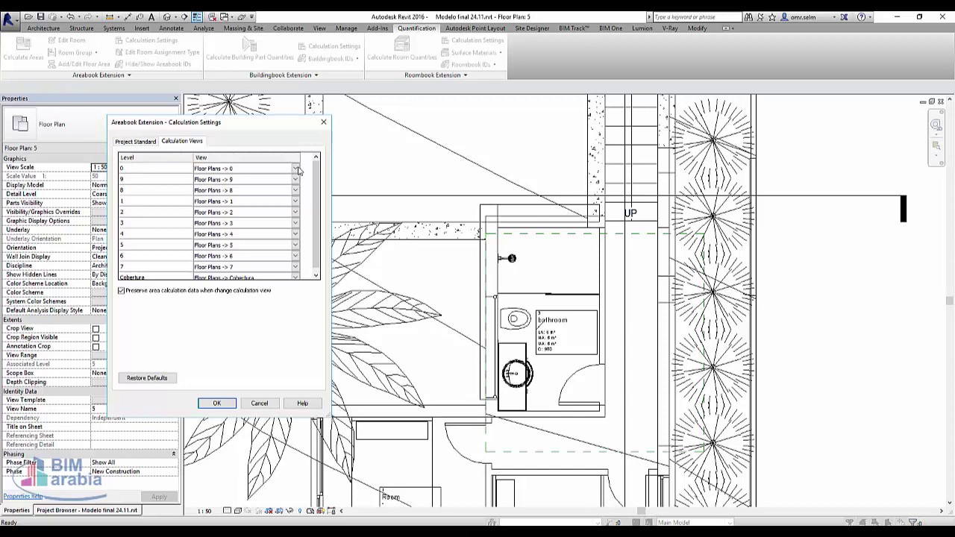
pyautogui.scroll(-1, 239, 257)
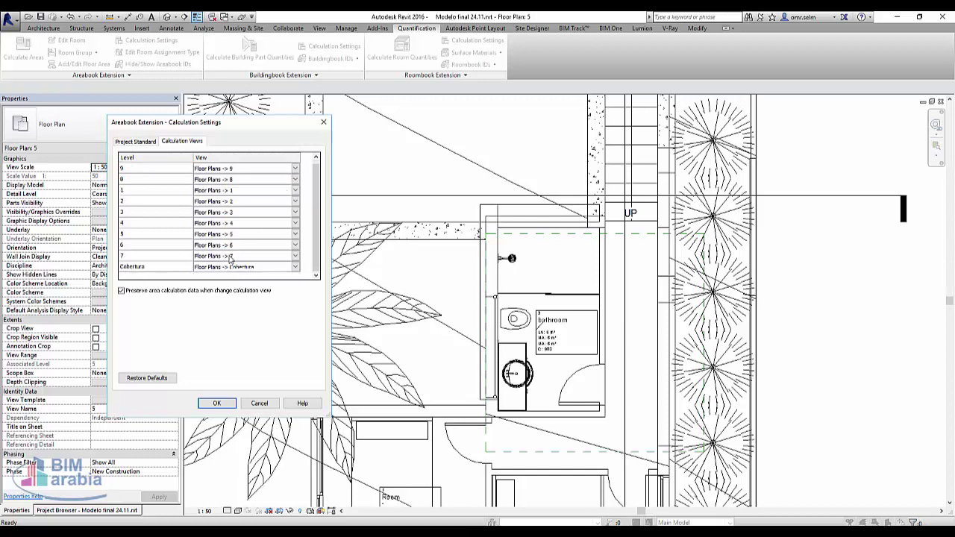